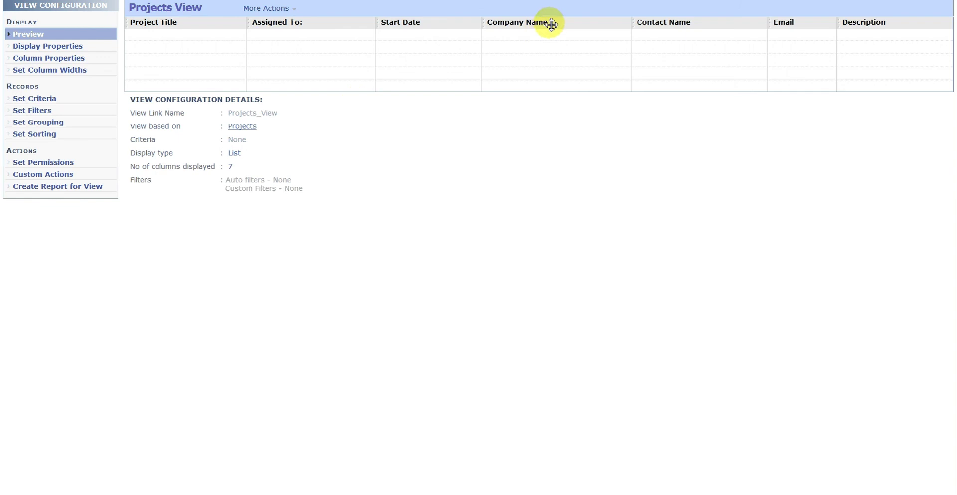
Move the Company Name column directly after Project Title in the Projects View preview.
{"action": "left_click_drag", "start_coordinate": [552, 24], "coordinate": [316, 21]}
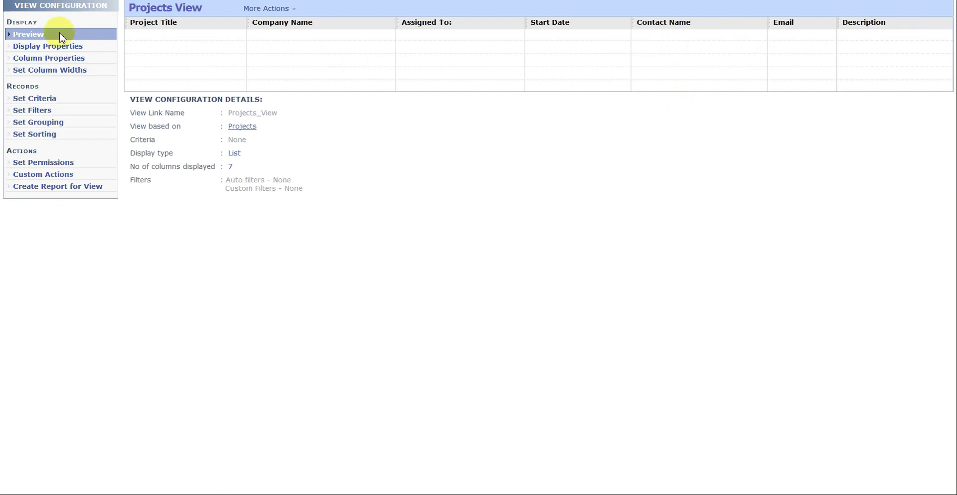
Examine the available records-per-page choices in the display properties of Projects View.
{"action": "left_click", "coordinate": [46, 47]}
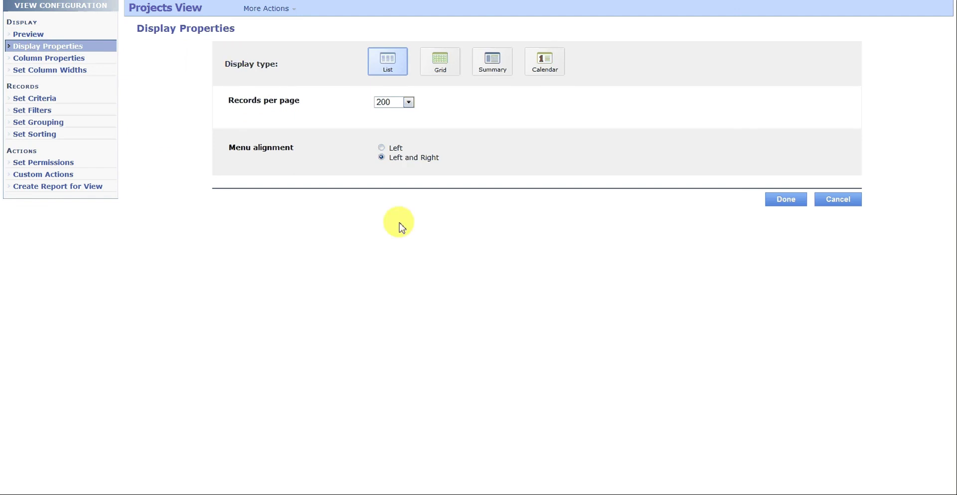
{"action": "left_click", "coordinate": [409, 102]}
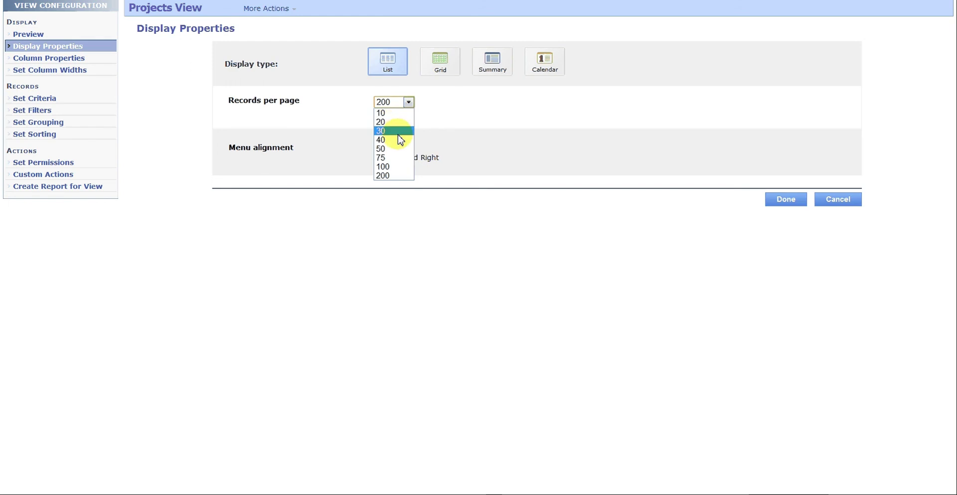
{"action": "left_click", "coordinate": [458, 102]}
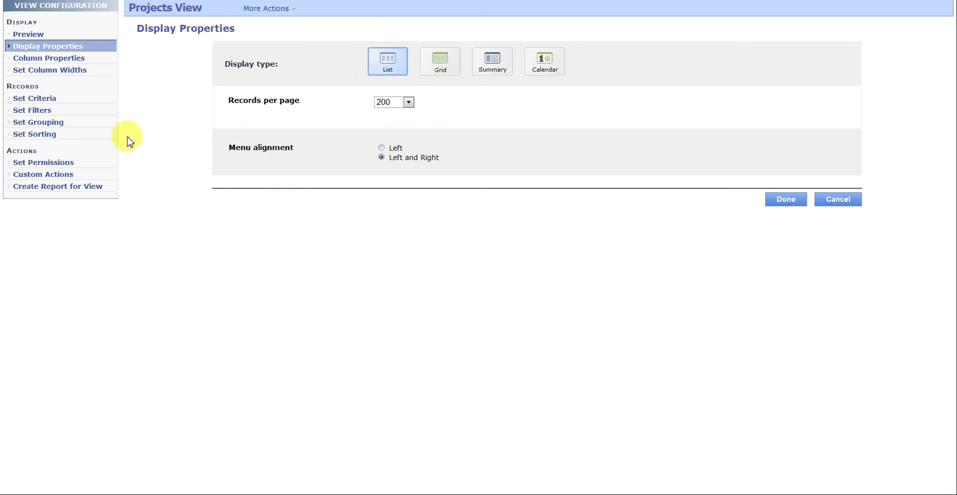
Hide the Email column in the column properties of Projects View and apply the change.
{"action": "left_click", "coordinate": [21, 60]}
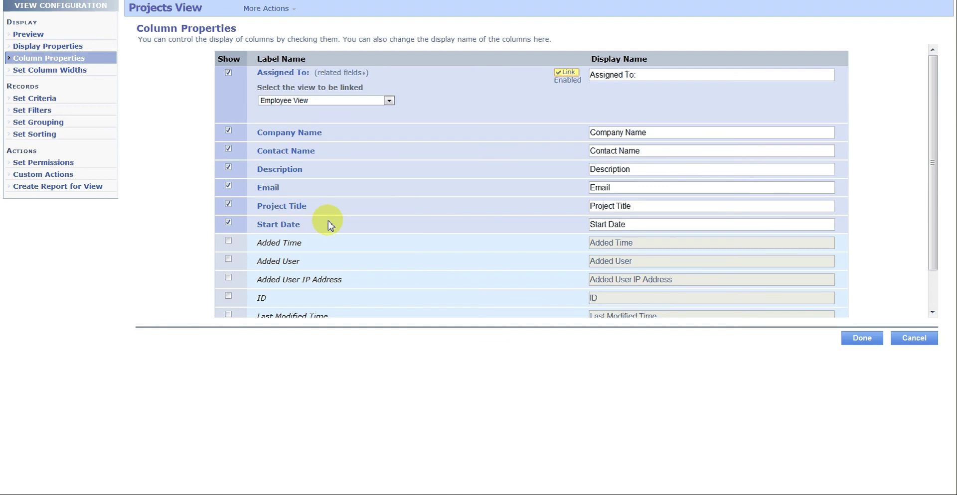
{"action": "left_click", "coordinate": [30, 35]}
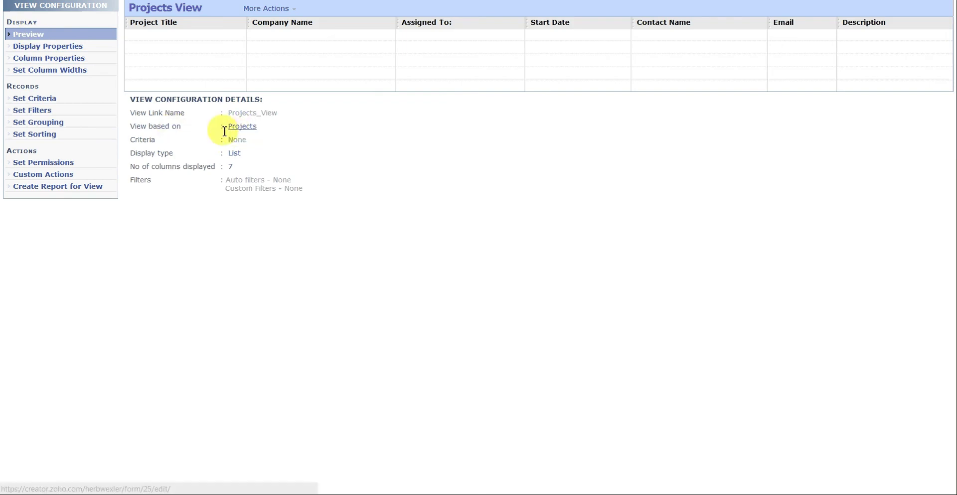
{"action": "left_click", "coordinate": [50, 57]}
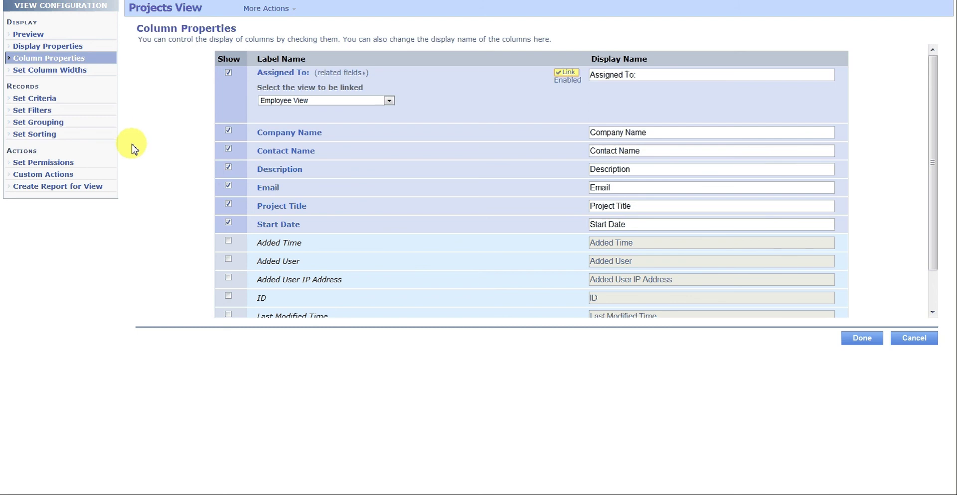
{"action": "left_click", "coordinate": [228, 186]}
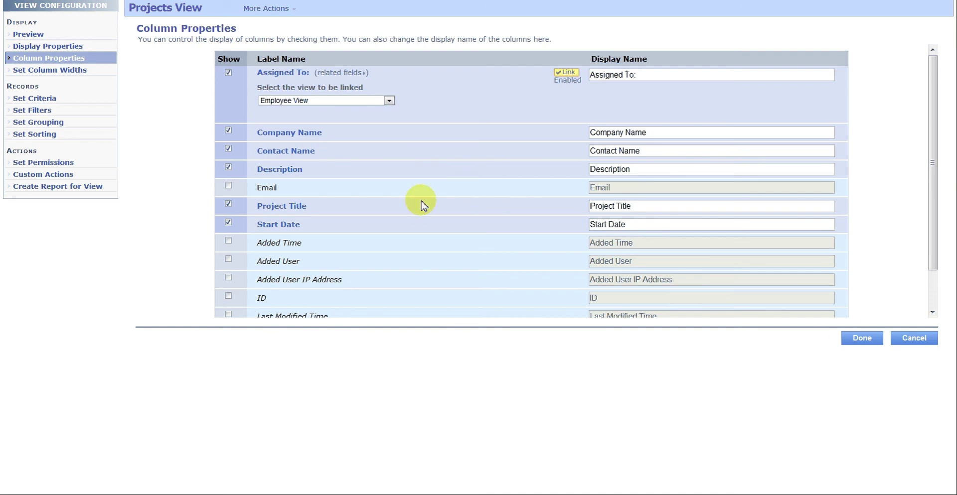
{"action": "left_click", "coordinate": [861, 339]}
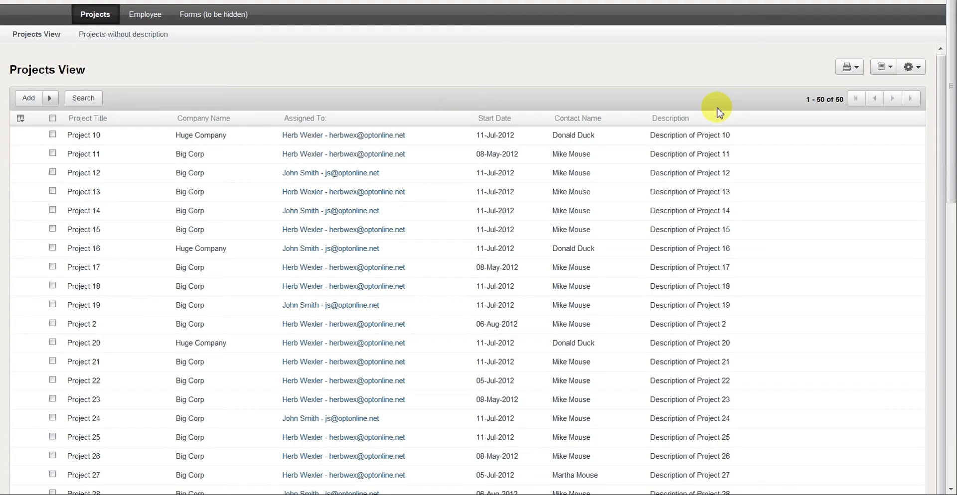
Hide the Description column in the live Projects View, and reload the view to discard the unsaved change.
{"action": "mouse_move", "coordinate": [461, 163]}
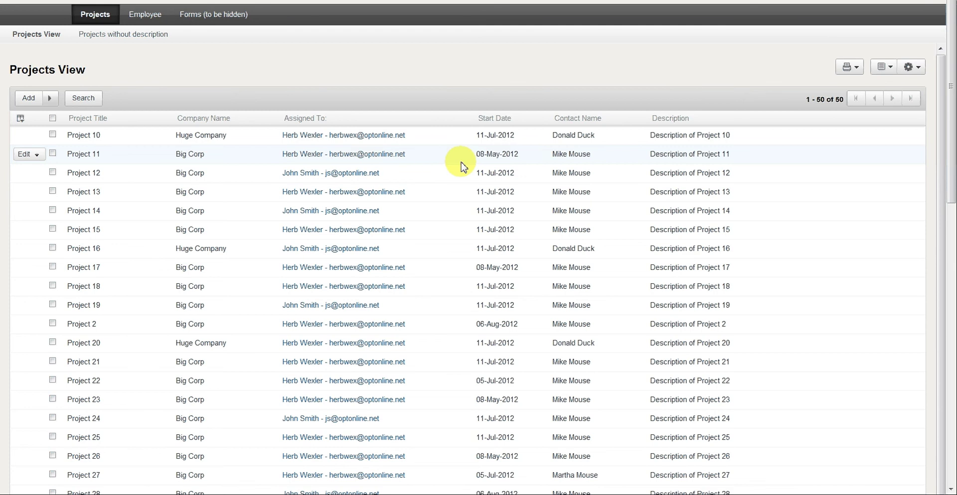
{"action": "mouse_move", "coordinate": [309, 144]}
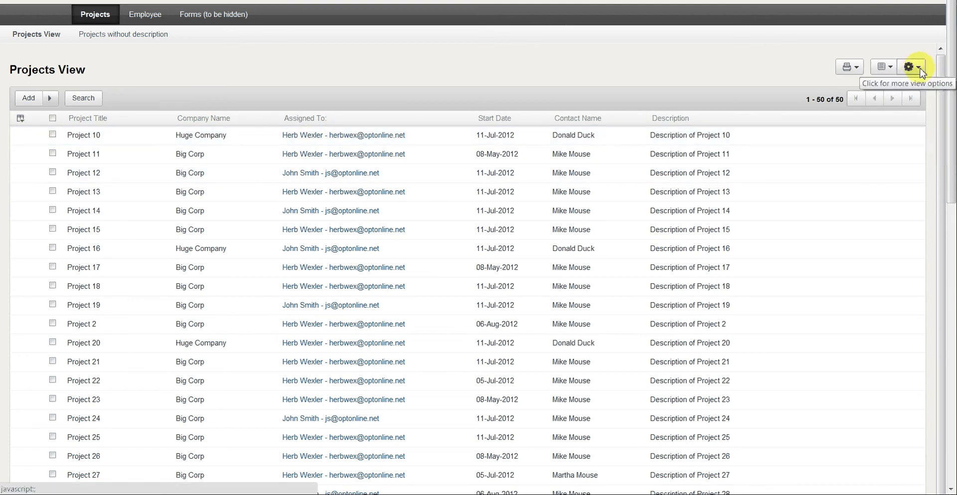
{"action": "mouse_move", "coordinate": [207, 128]}
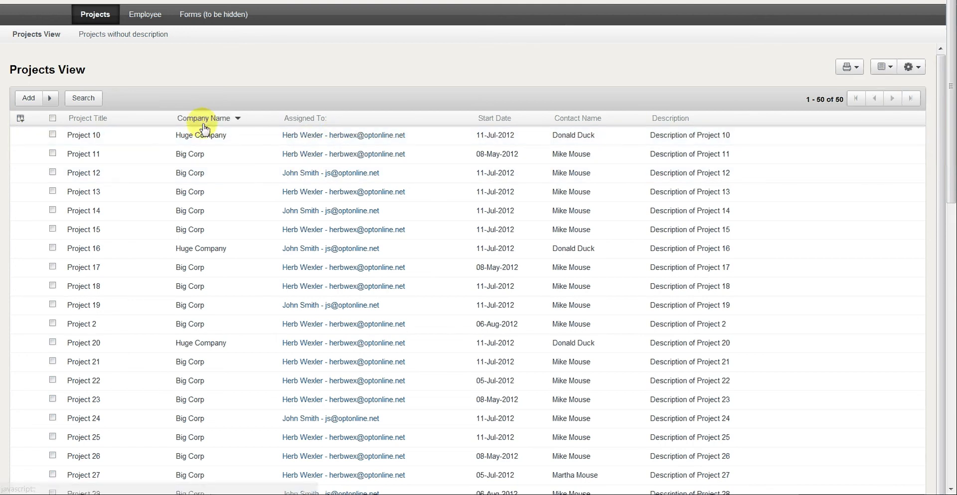
{"action": "left_click", "coordinate": [21, 119]}
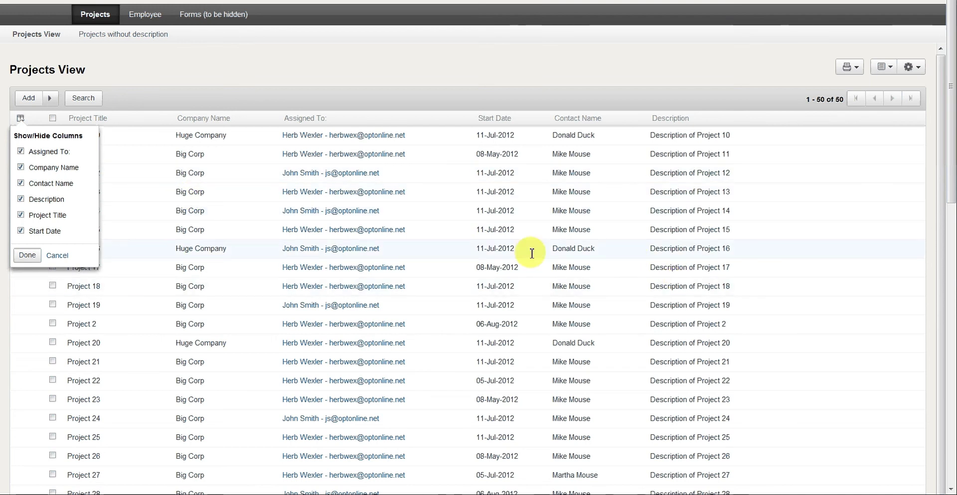
{"action": "left_click", "coordinate": [22, 201]}
{"action": "left_click", "coordinate": [27, 257]}
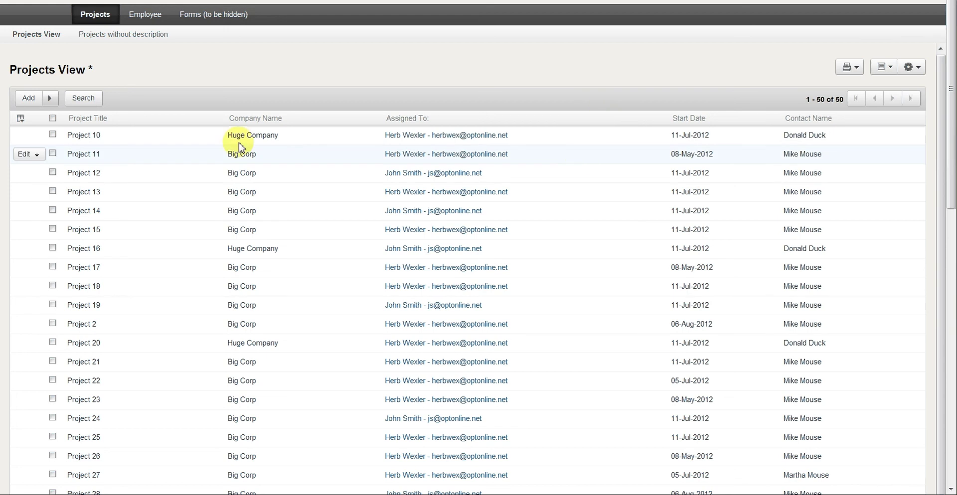
{"action": "mouse_move", "coordinate": [29, 74]}
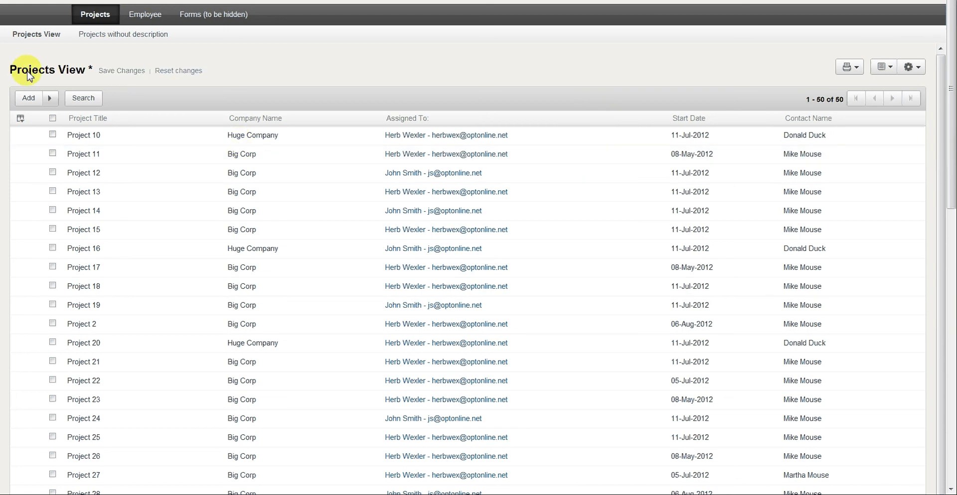
{"action": "left_click", "coordinate": [42, 39]}
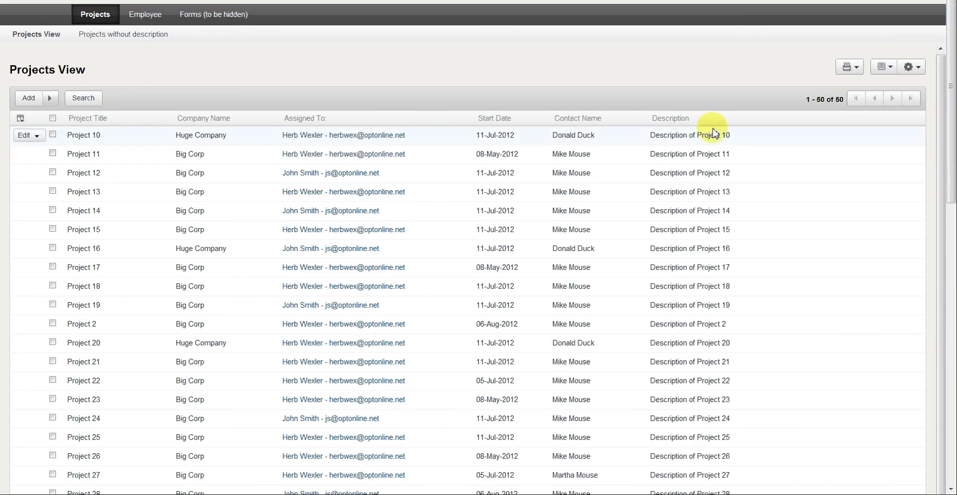
Hide the Description column once more in the live Projects View without saving the change.
{"action": "left_click", "coordinate": [21, 119]}
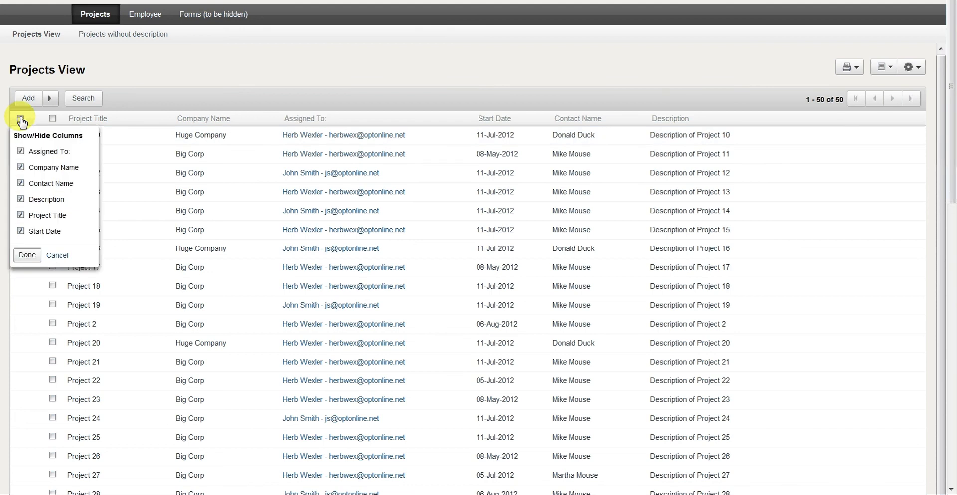
{"action": "left_click", "coordinate": [21, 202]}
{"action": "left_click", "coordinate": [36, 253]}
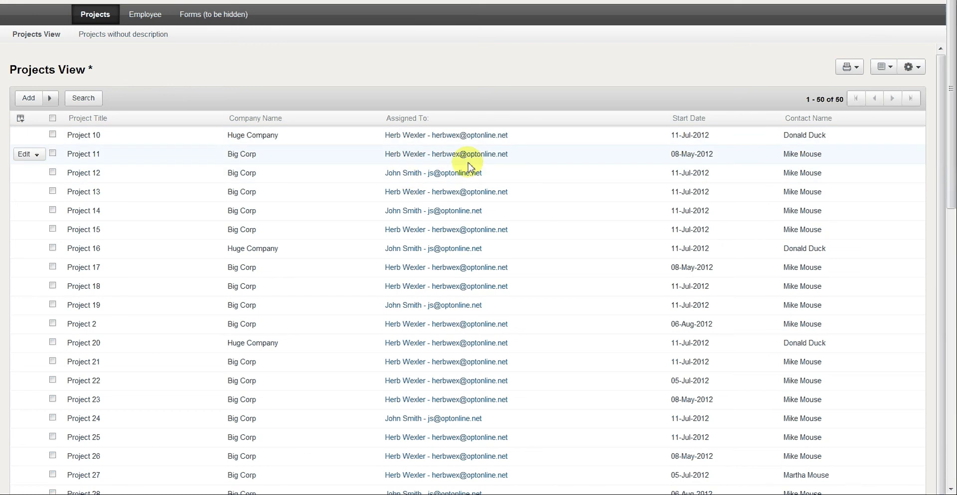
{"action": "mouse_move", "coordinate": [100, 75]}
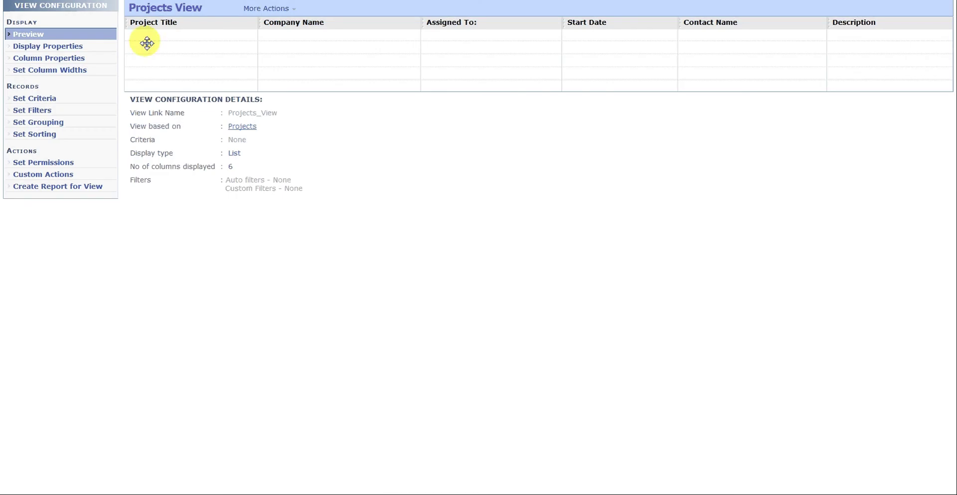
Set the Contact Name column's display name to Name and keep the Assigned To link enabled in the column properties.
{"action": "left_click", "coordinate": [31, 58]}
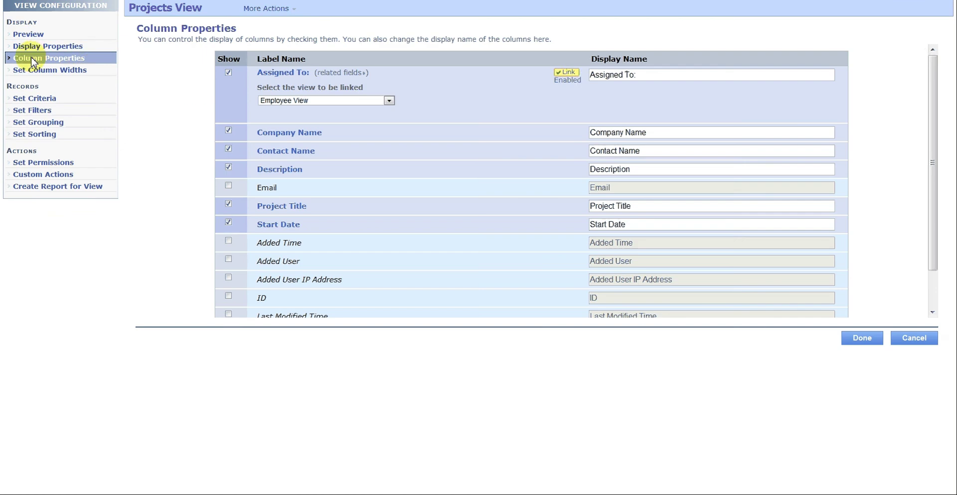
{"action": "double_click", "coordinate": [602, 156]}
{"action": "key", "text": "Delete"}
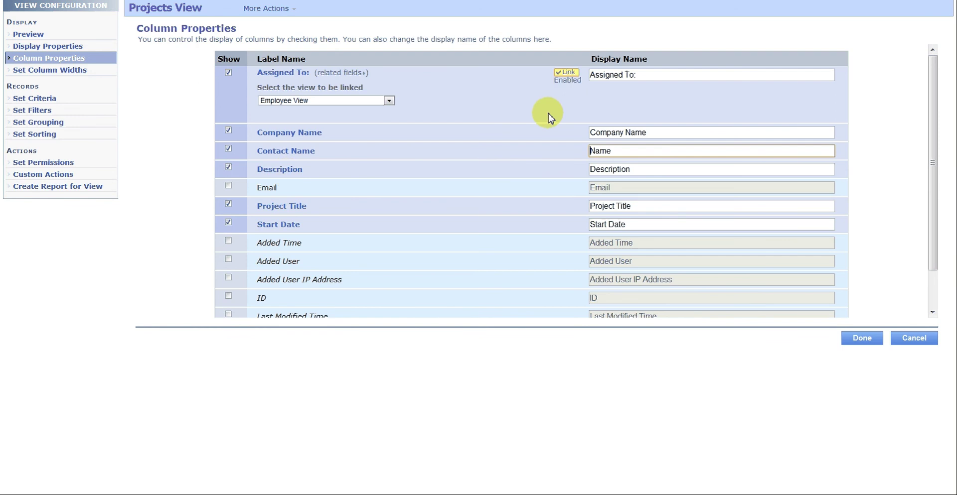
{"action": "left_click", "coordinate": [560, 77]}
{"action": "left_click", "coordinate": [565, 77]}
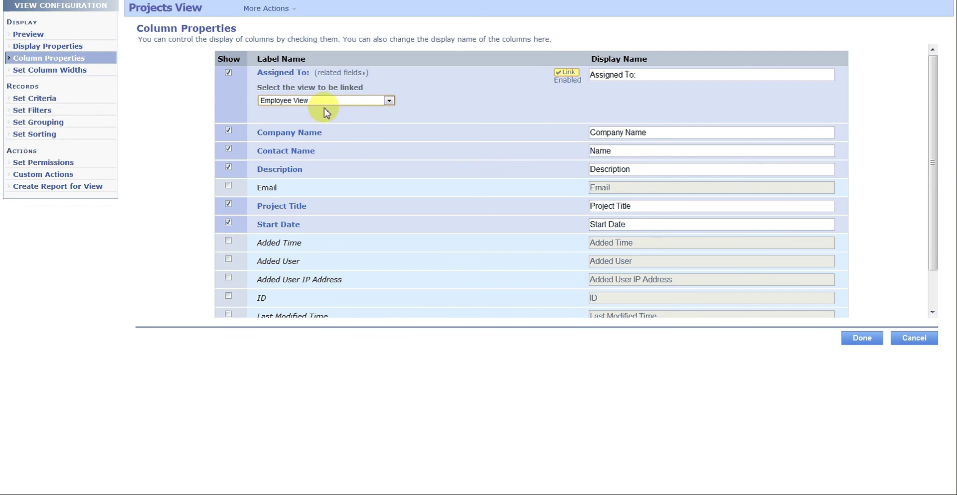
{"action": "left_click", "coordinate": [873, 343]}
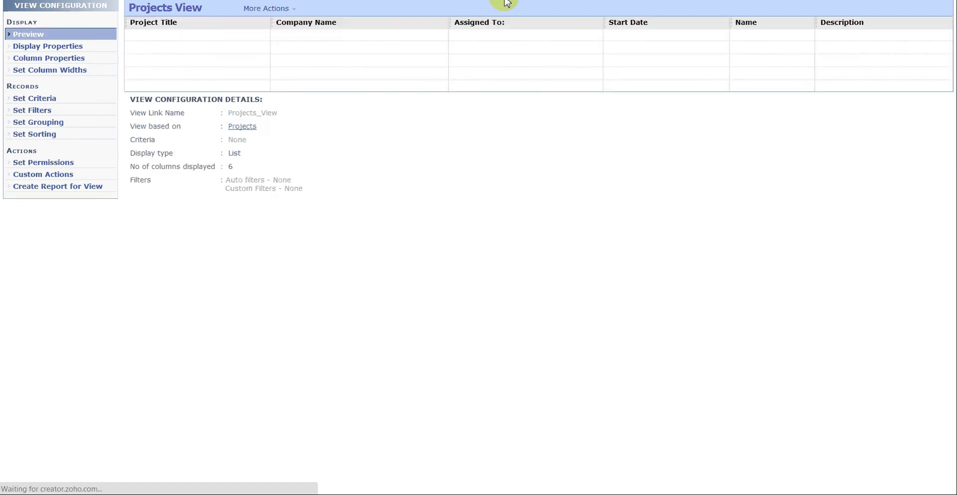
View the linked employee details of Project 10's assignee in the live Projects View and close them.
{"action": "left_click", "coordinate": [505, 1]}
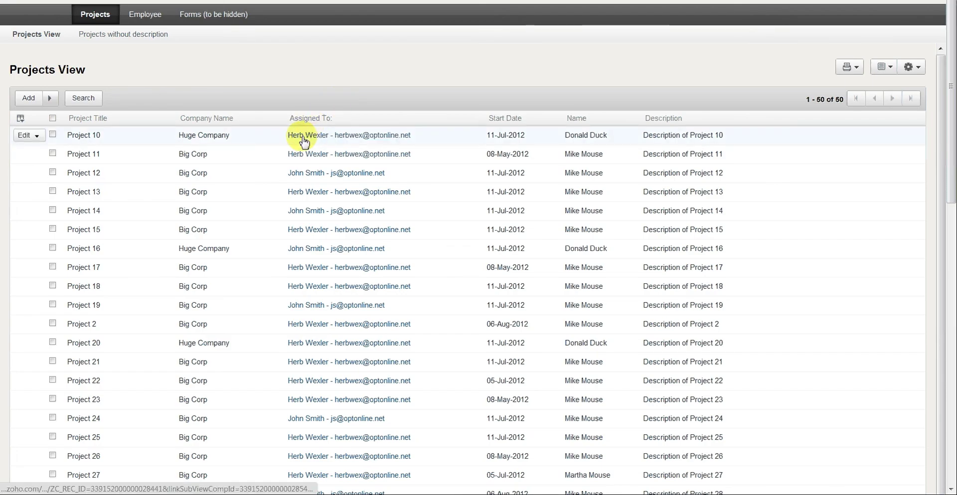
{"action": "left_click", "coordinate": [304, 141]}
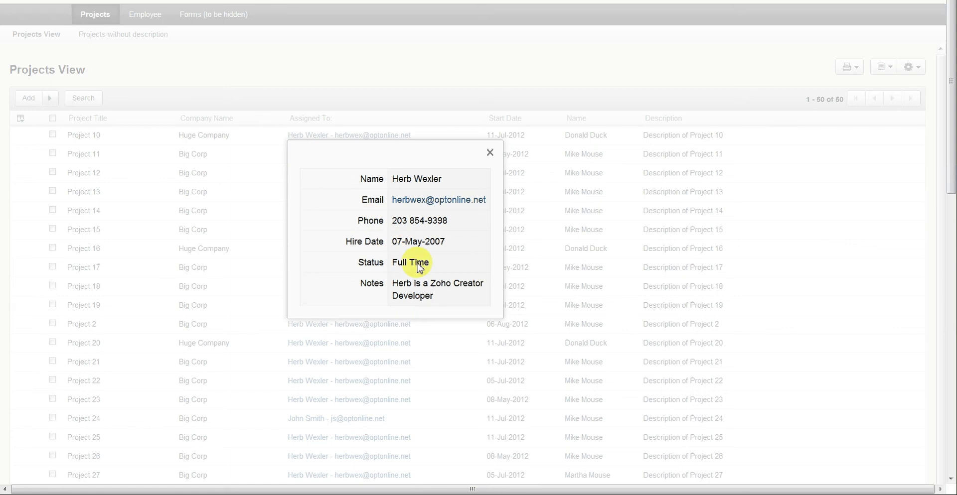
{"action": "left_click", "coordinate": [498, 153]}
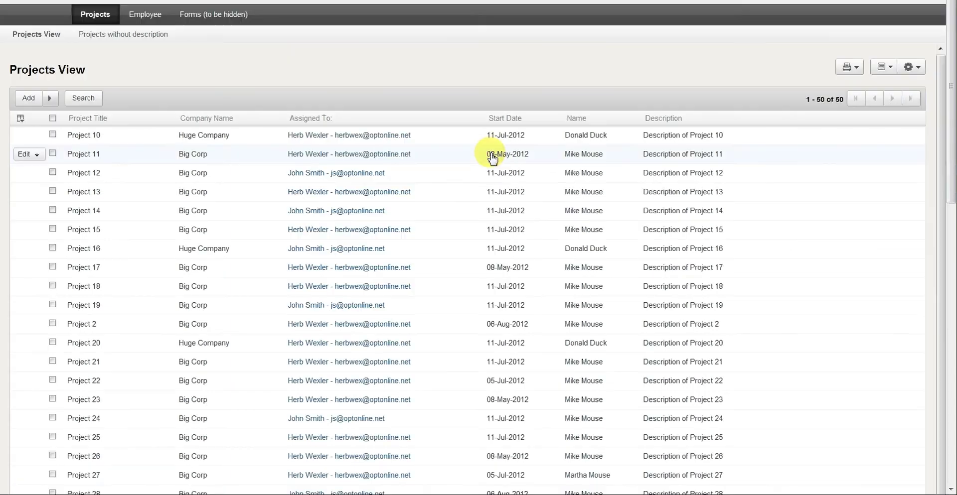
Examine which views can be linked to the Assigned To field in the column properties.
{"action": "left_click", "coordinate": [424, 75]}
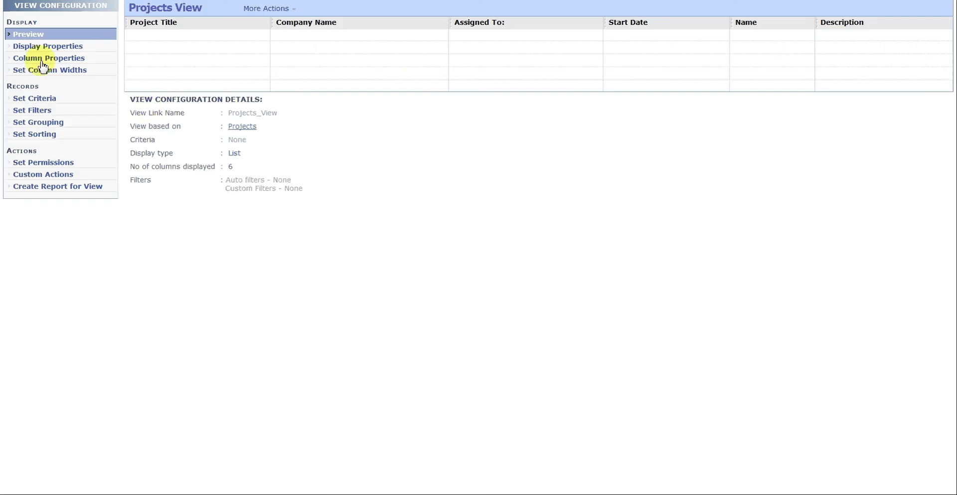
{"action": "left_click", "coordinate": [43, 59]}
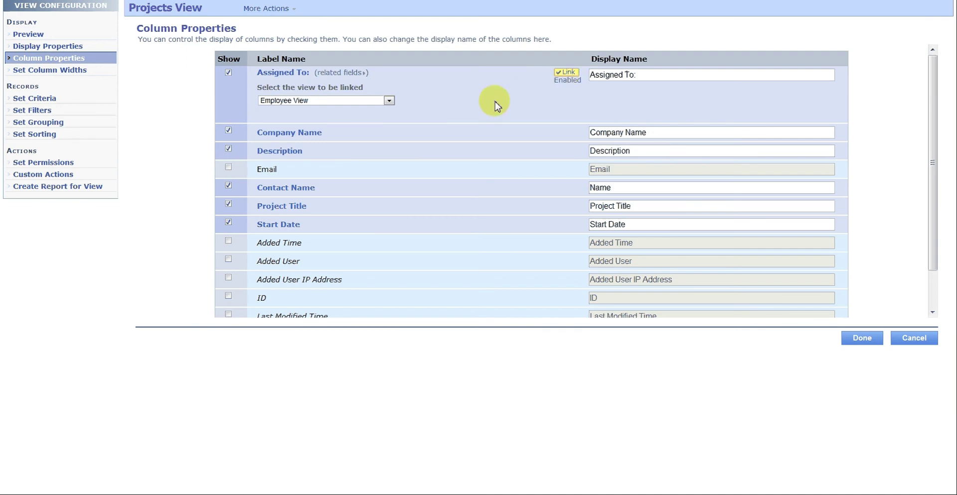
{"action": "left_click", "coordinate": [388, 102]}
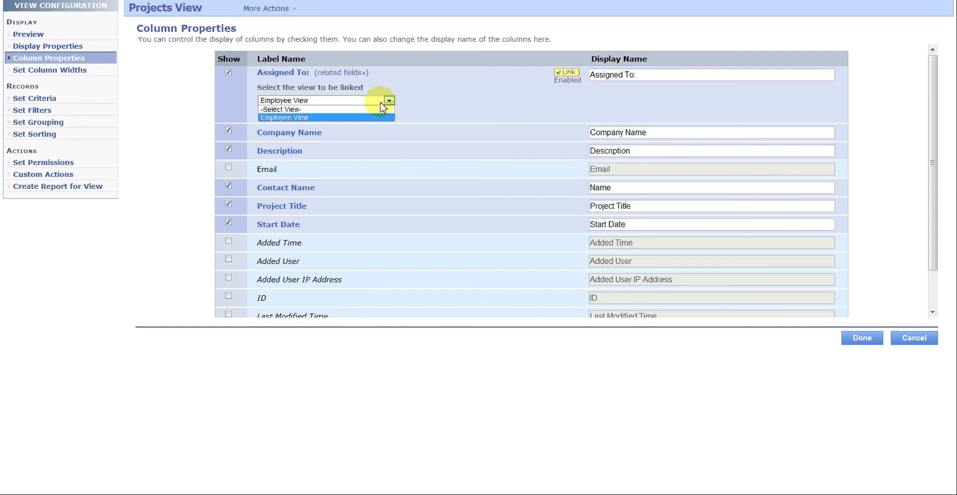
{"action": "left_click", "coordinate": [439, 114]}
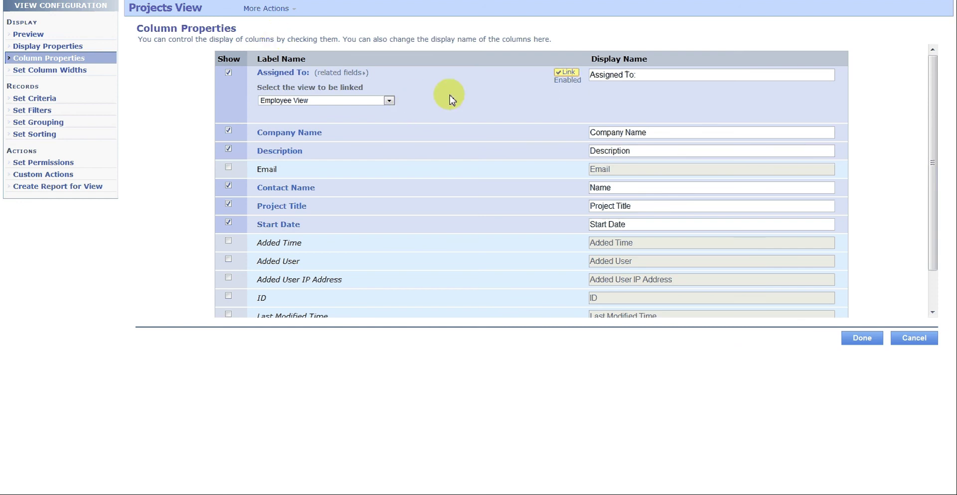
Add the related fields Phone, Hire_Date and Notes of Assigned To to Projects View, and check them in the live view.
{"action": "left_click", "coordinate": [337, 75]}
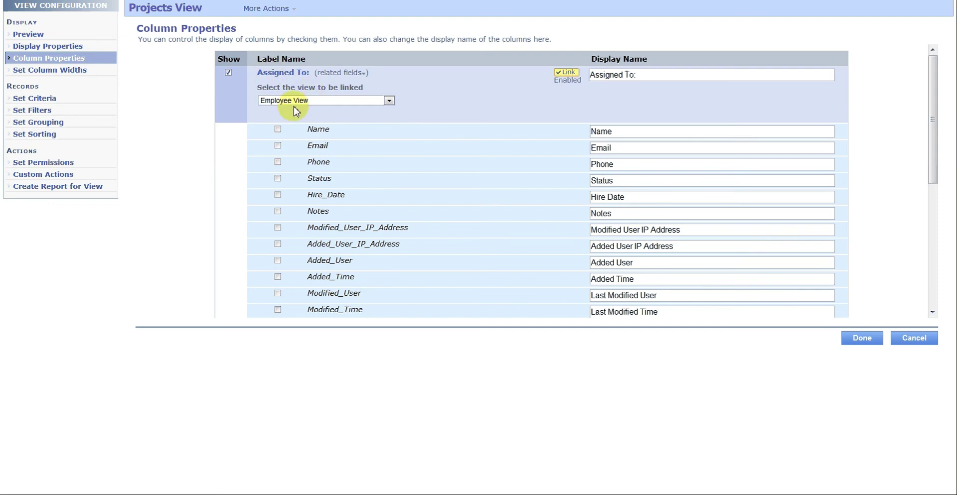
{"action": "left_click", "coordinate": [278, 162]}
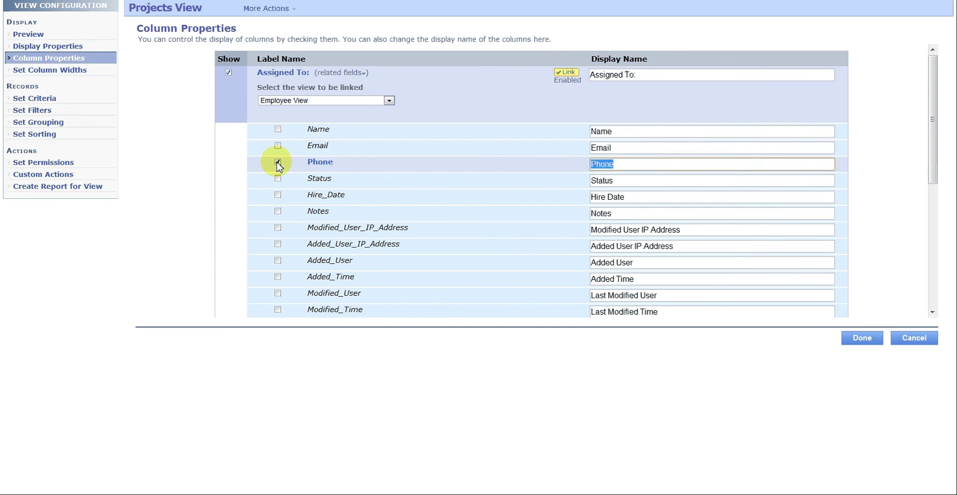
{"action": "left_click", "coordinate": [277, 195]}
{"action": "left_click", "coordinate": [277, 212]}
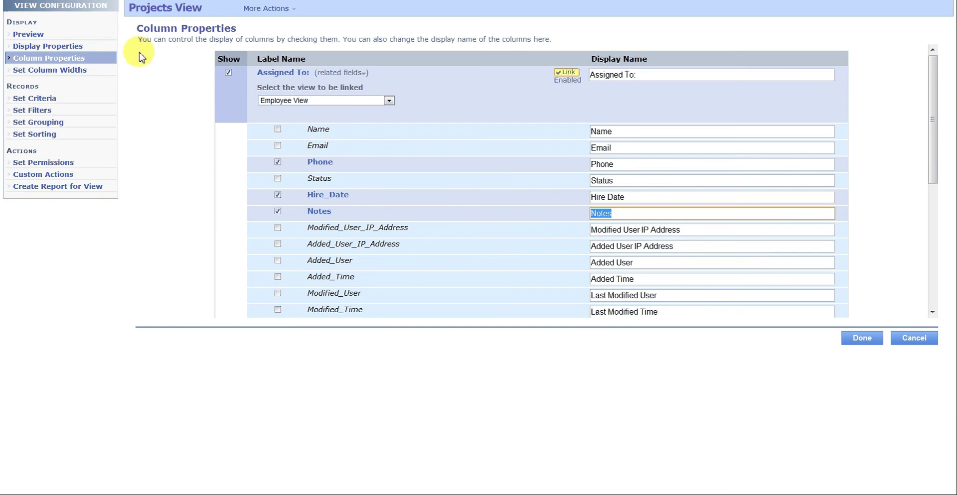
{"action": "left_click", "coordinate": [873, 342]}
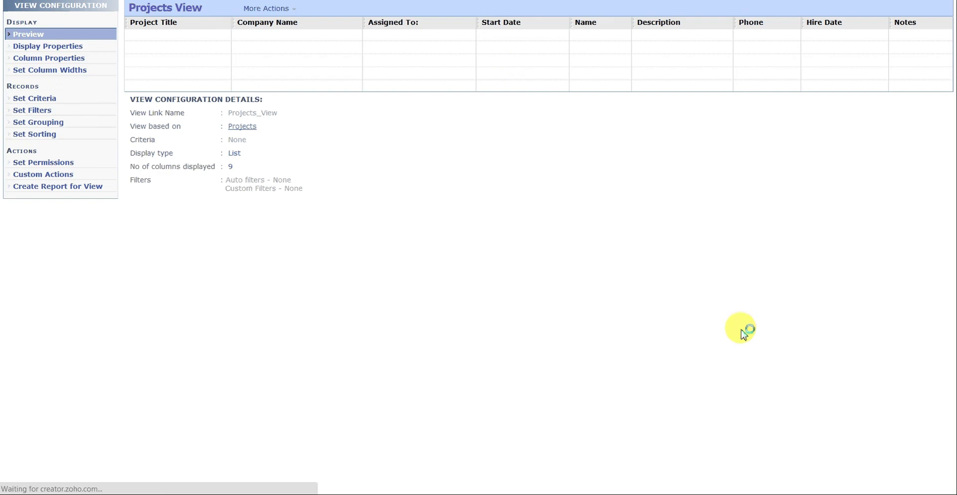
{"action": "left_click", "coordinate": [498, 1]}
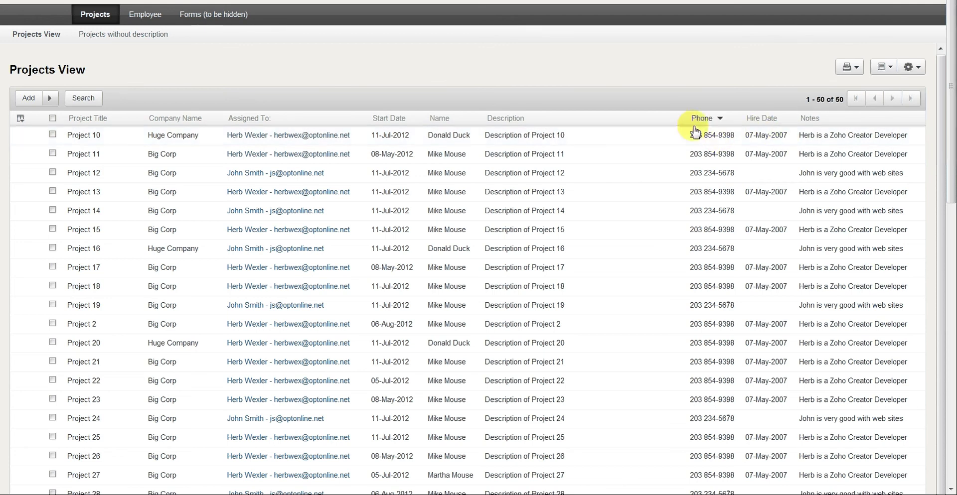
Remove the related fields Notes, Hire_Date and Phone of Assigned To from Projects View and save the column properties.
{"action": "left_click", "coordinate": [779, 248]}
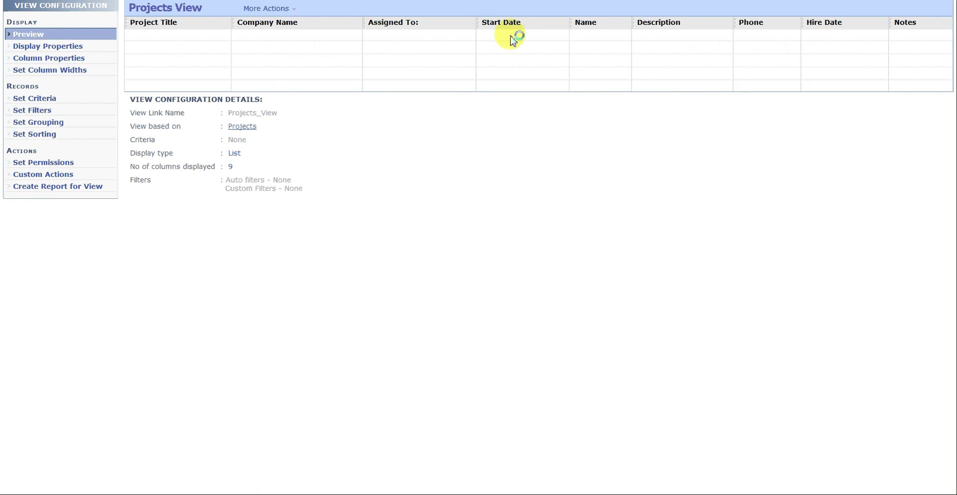
{"action": "left_click", "coordinate": [52, 60]}
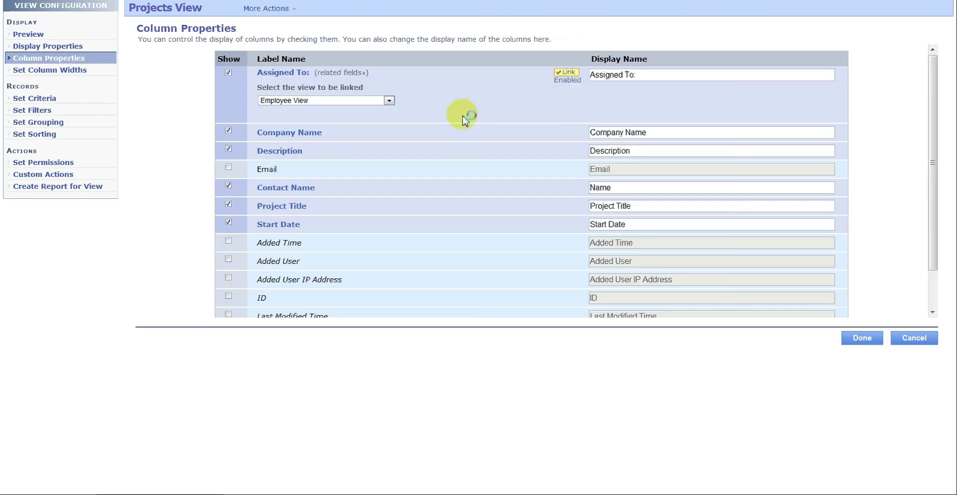
{"action": "left_click", "coordinate": [353, 77]}
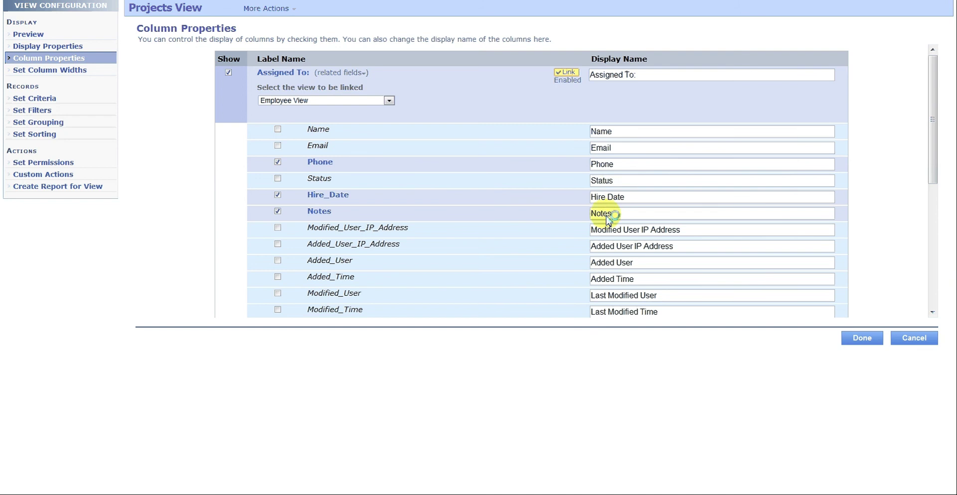
{"action": "left_click", "coordinate": [277, 211]}
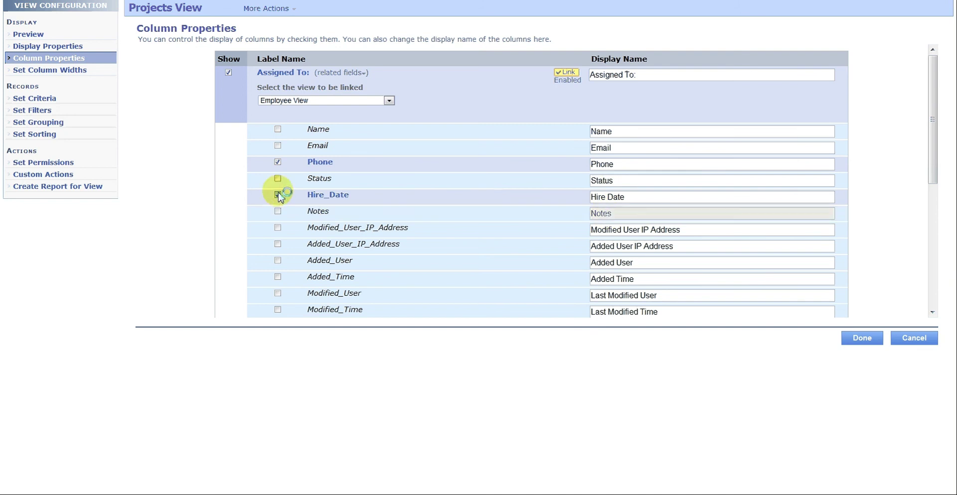
{"action": "left_click", "coordinate": [278, 194]}
{"action": "left_click", "coordinate": [278, 162]}
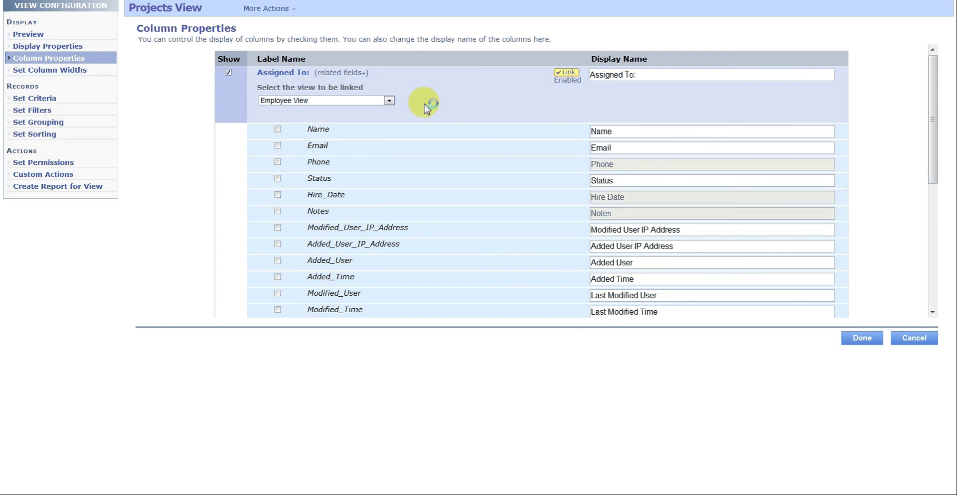
{"action": "left_click", "coordinate": [880, 343]}
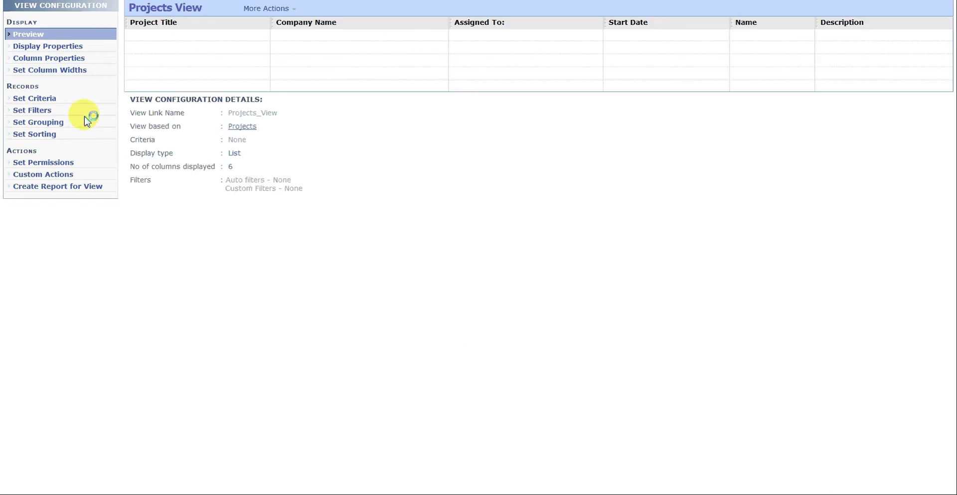
Try out a custom pixel width option for the Assigned To column, return it to Auto and discard the column width changes.
{"action": "left_click", "coordinate": [46, 70]}
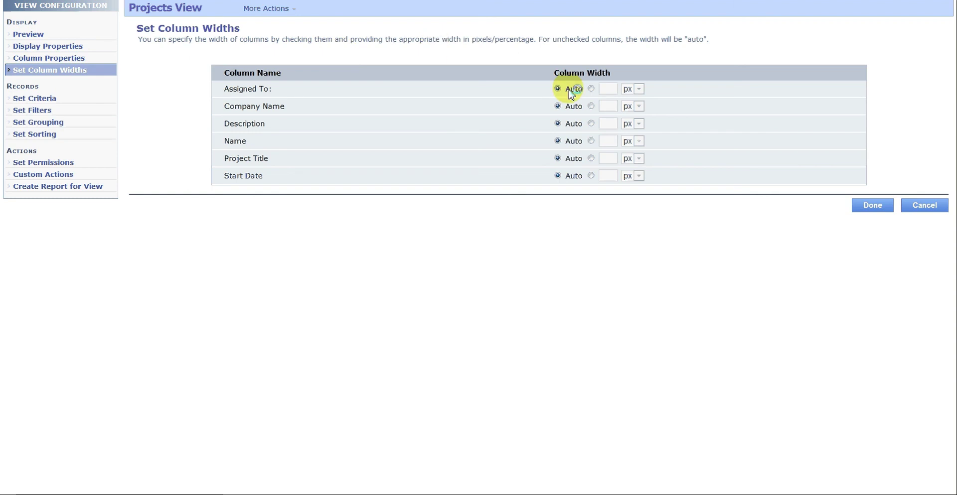
{"action": "left_click", "coordinate": [591, 89]}
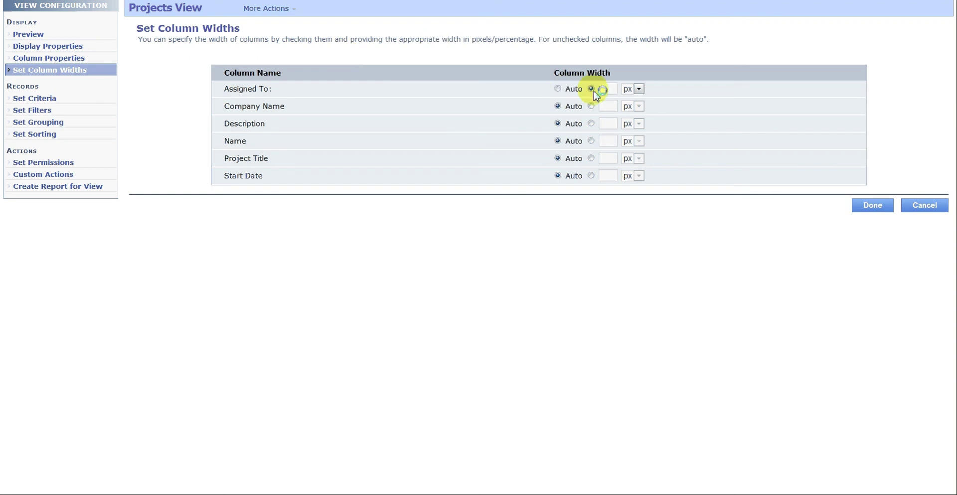
{"action": "left_click", "coordinate": [630, 92]}
{"action": "left_click", "coordinate": [634, 109]}
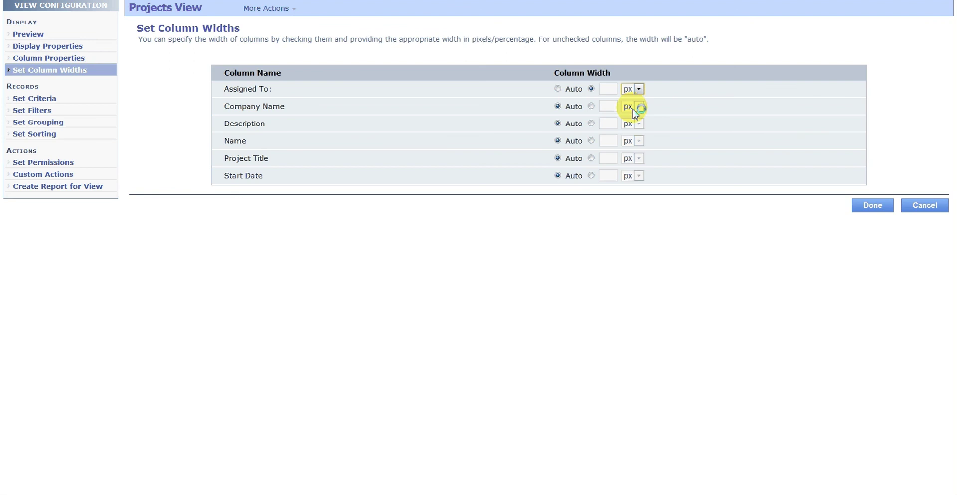
{"action": "left_click", "coordinate": [558, 90]}
{"action": "left_click", "coordinate": [911, 205]}
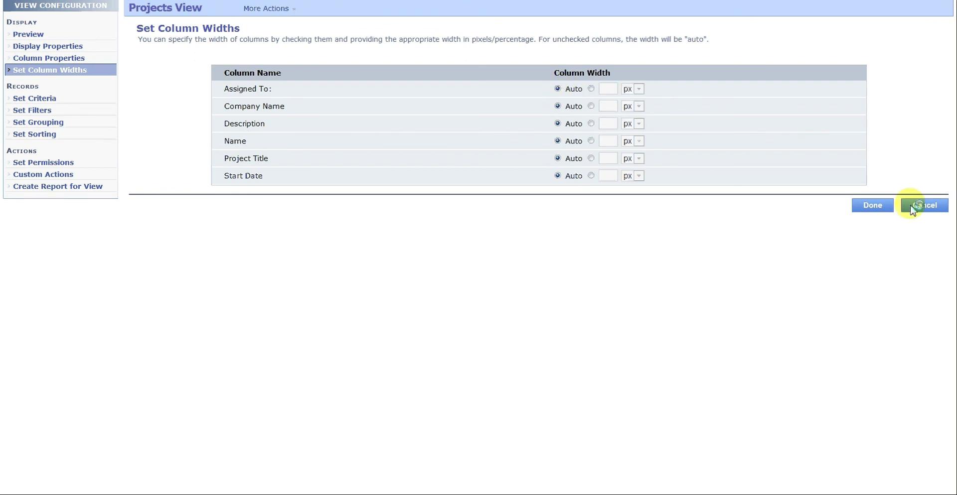
Try restricting the view's records to a Start Date in the Next 60 Days, switch back to All Records and cancel the criteria.
{"action": "left_click", "coordinate": [43, 102]}
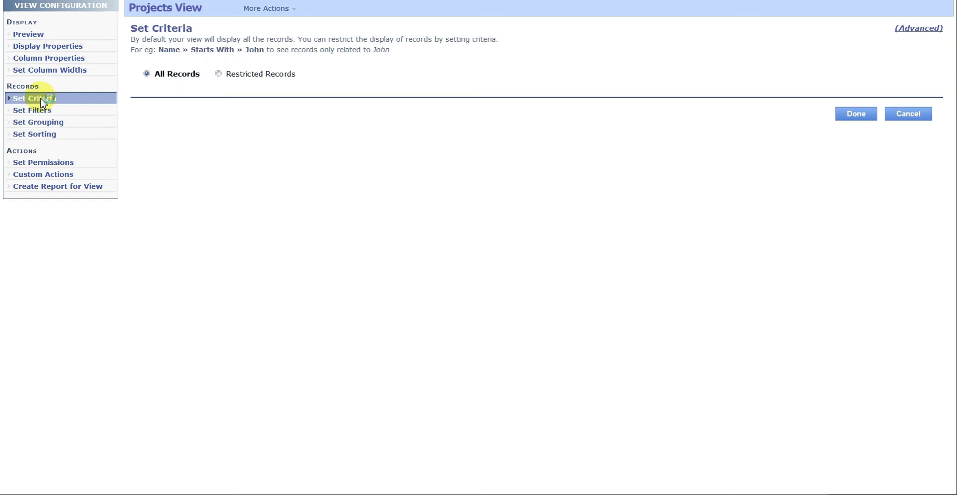
{"action": "left_click", "coordinate": [218, 76]}
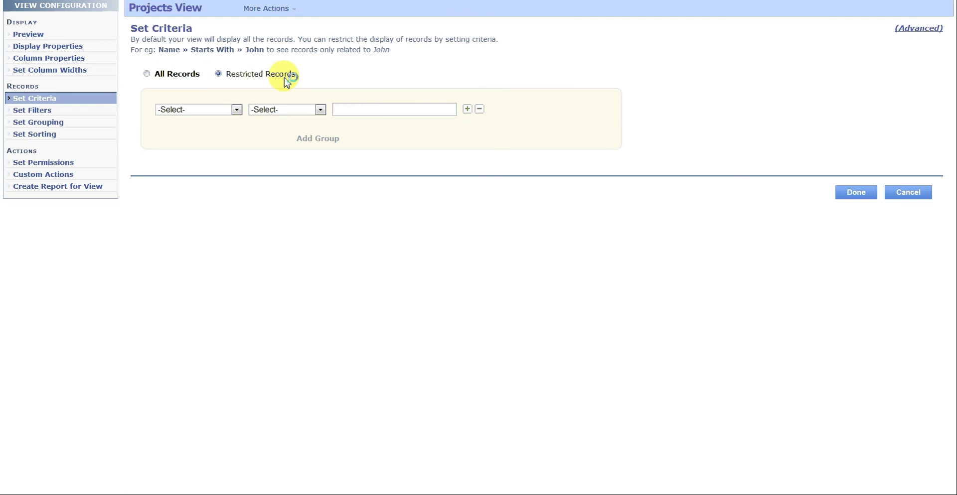
{"action": "left_click", "coordinate": [237, 110]}
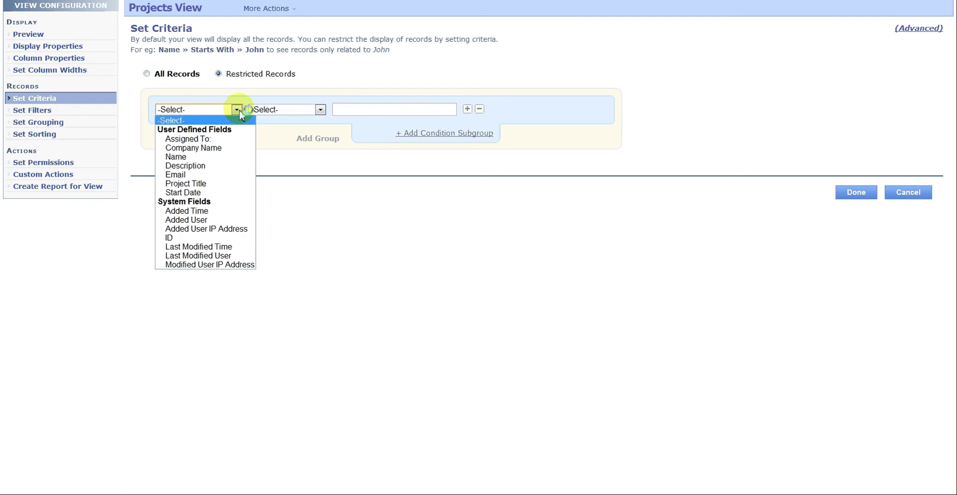
{"action": "left_click", "coordinate": [207, 193]}
{"action": "left_click", "coordinate": [321, 110]}
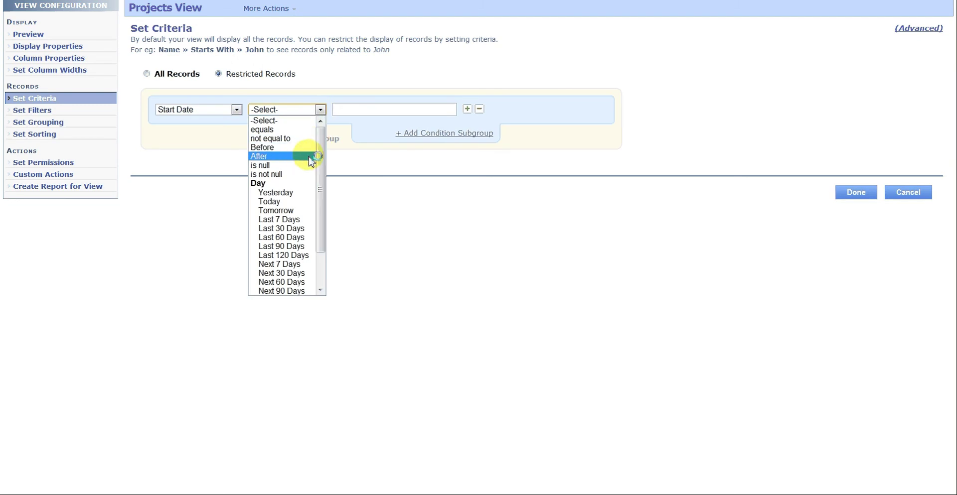
{"action": "left_click_drag", "start_coordinate": [324, 157], "coordinate": [325, 209]}
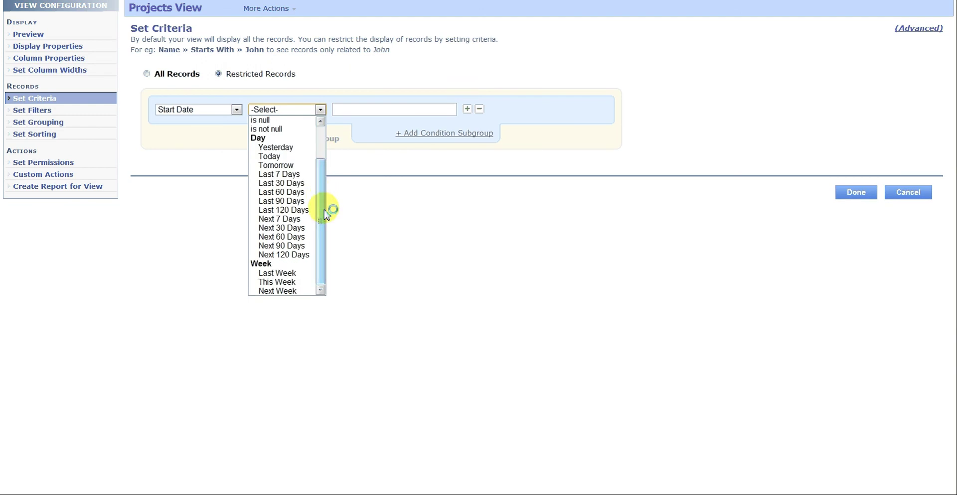
{"action": "left_click", "coordinate": [288, 237]}
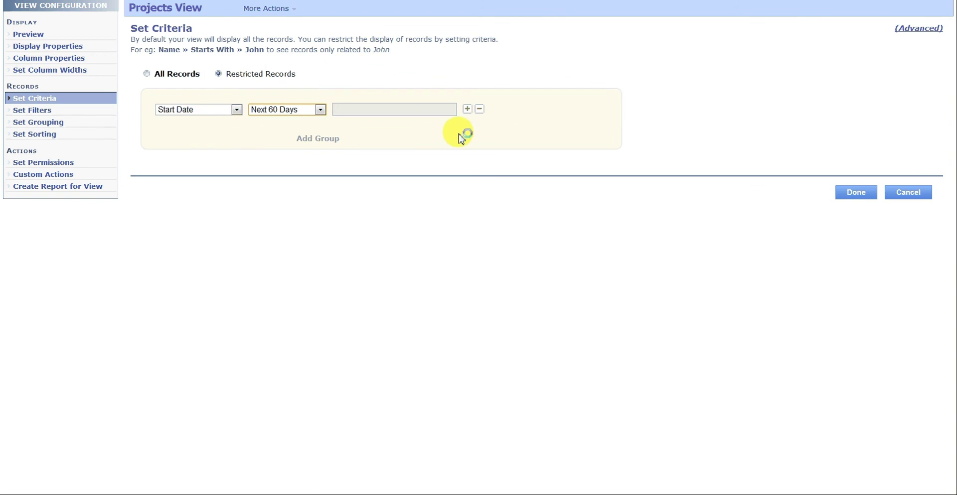
{"action": "left_click", "coordinate": [237, 110]}
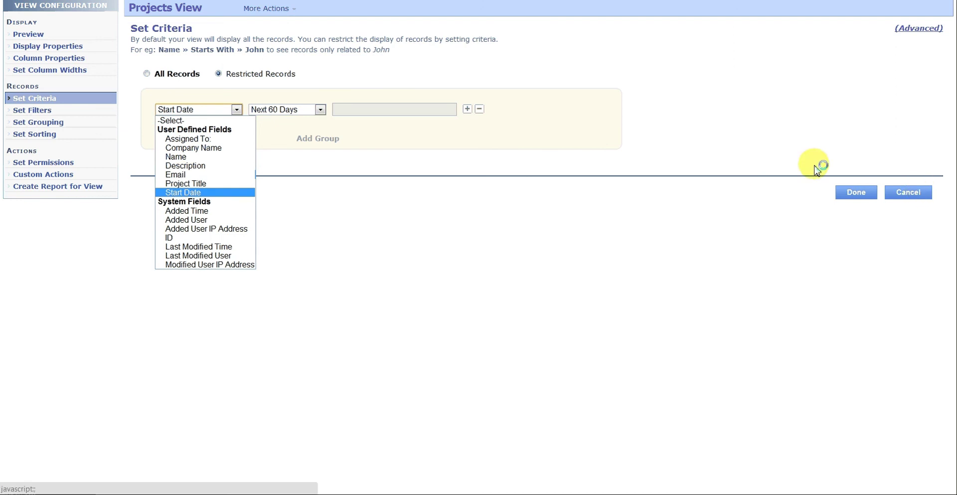
{"action": "left_click", "coordinate": [147, 74]}
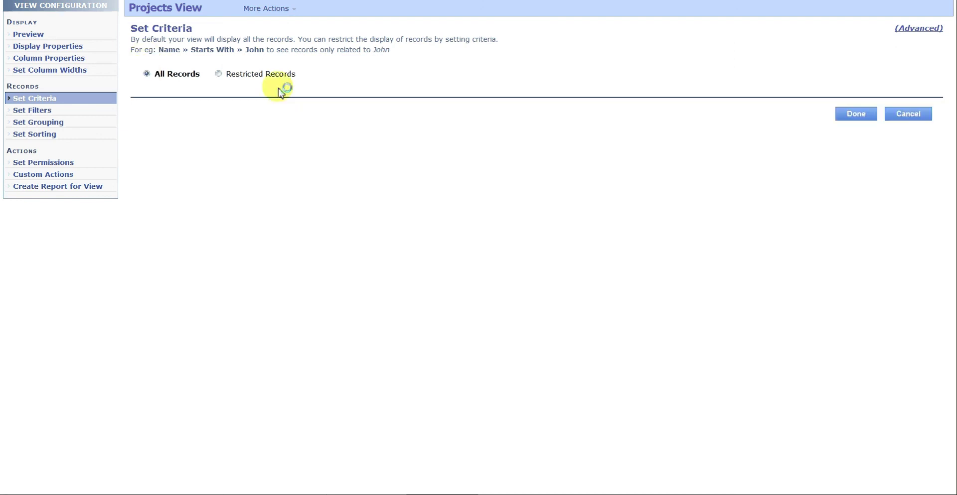
{"action": "left_click", "coordinate": [902, 116]}
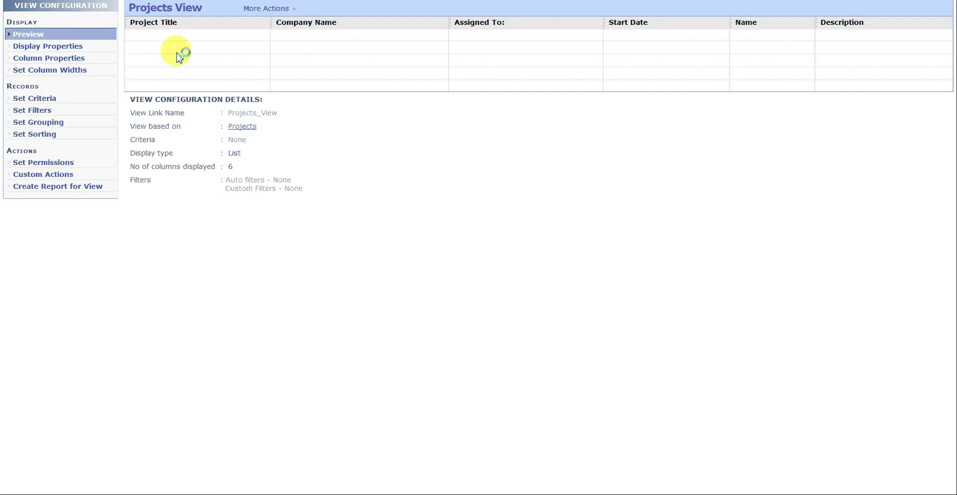
Show the Assigned To auto filter in Projects View, discarding the blank custom filter, and save the filter settings.
{"action": "left_click", "coordinate": [35, 112]}
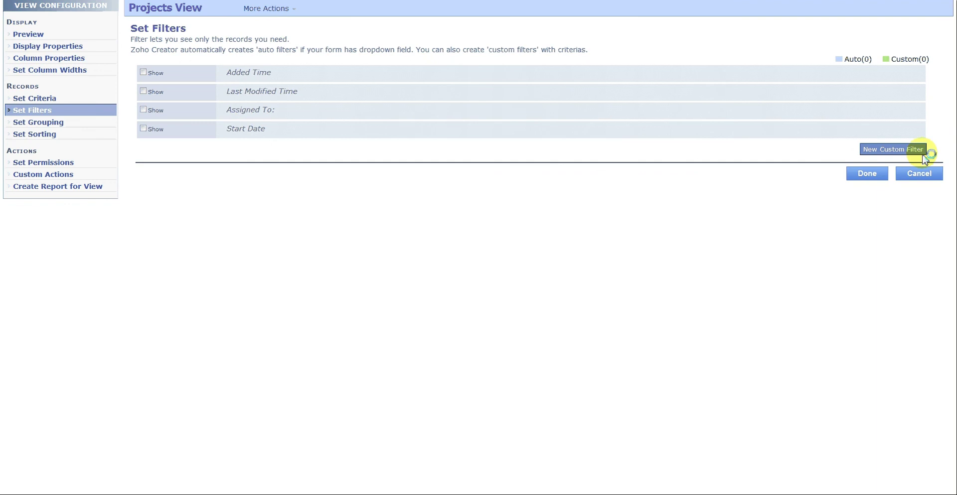
{"action": "left_click", "coordinate": [869, 151]}
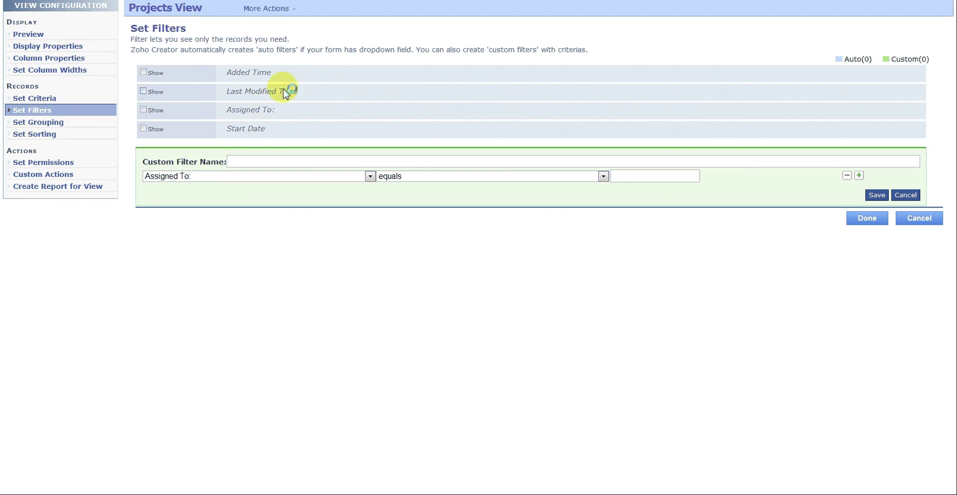
{"action": "left_click", "coordinate": [143, 110]}
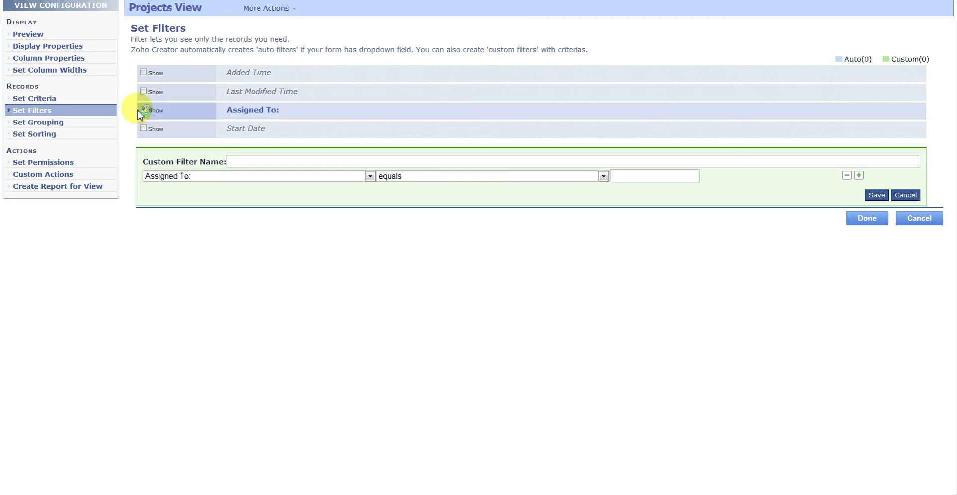
{"action": "left_click", "coordinate": [905, 195]}
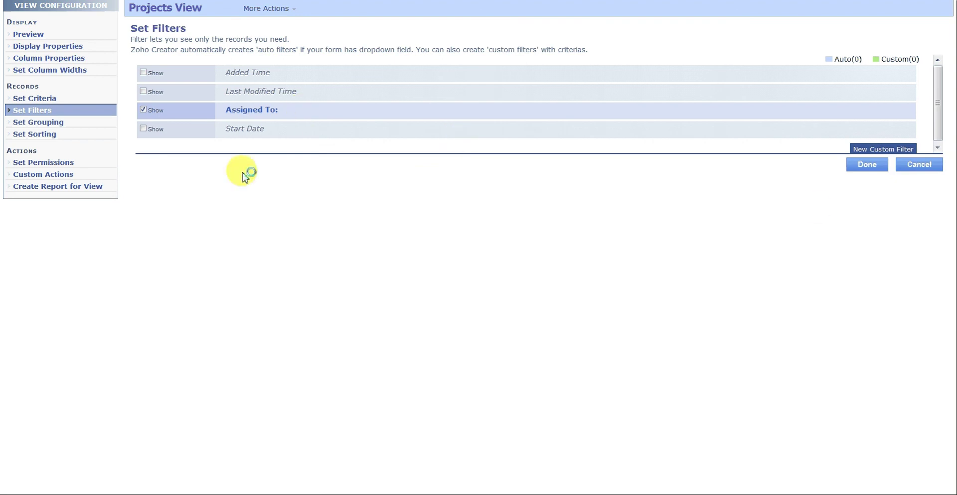
{"action": "left_click", "coordinate": [866, 168]}
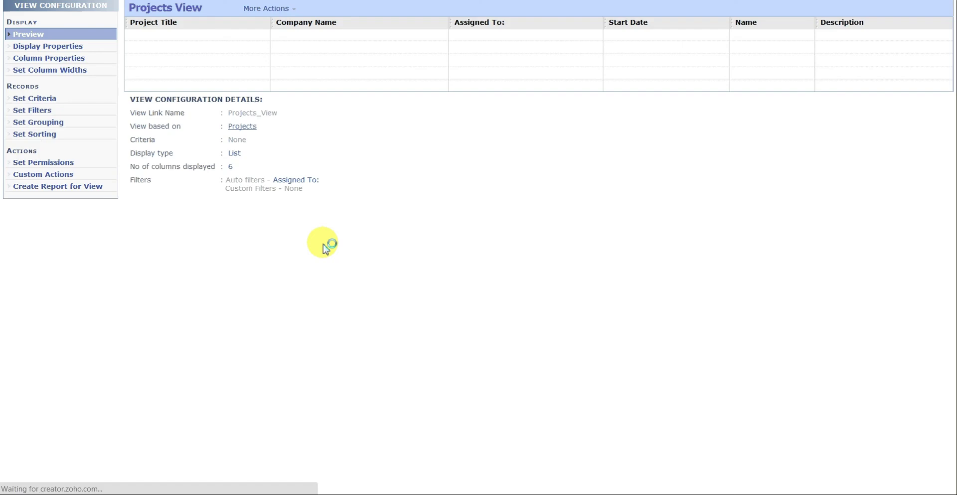
Group the Projects View records by Assigned To in ascending order and save the grouping.
{"action": "left_click", "coordinate": [36, 124]}
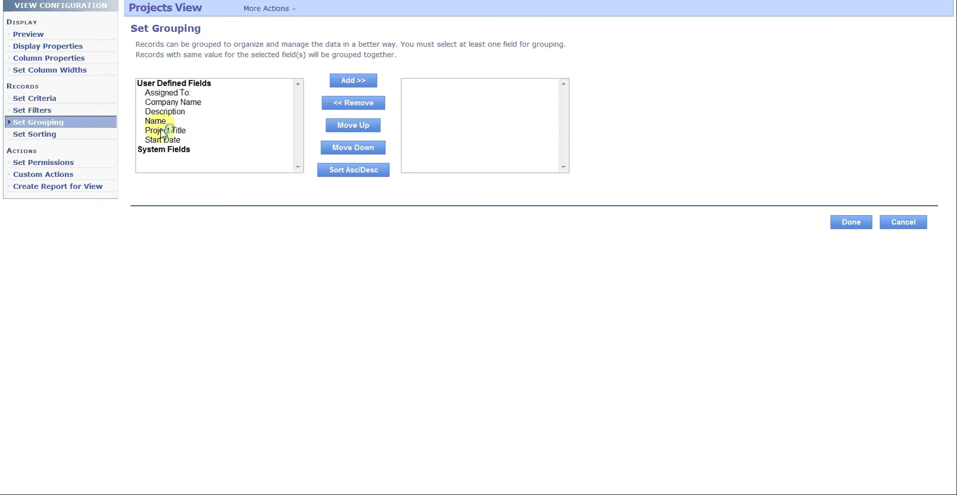
{"action": "left_click", "coordinate": [161, 93]}
{"action": "left_click", "coordinate": [349, 81]}
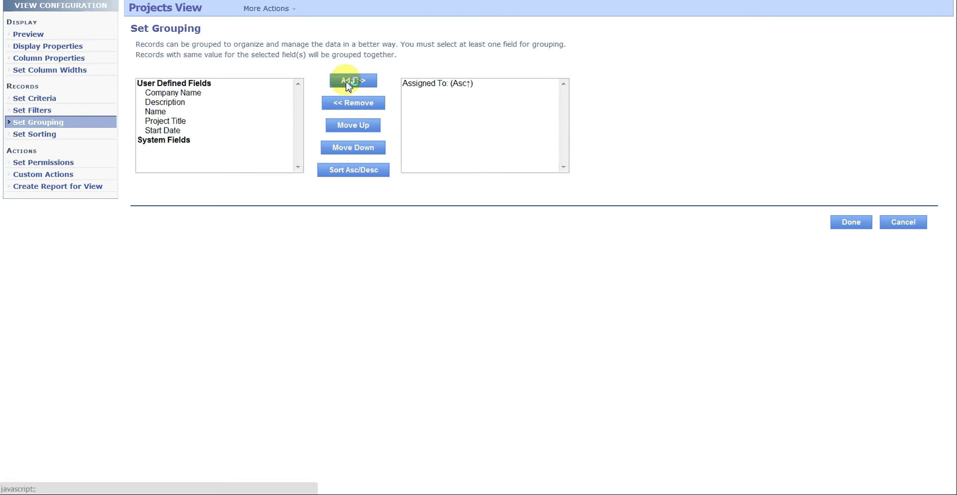
{"action": "left_click", "coordinate": [850, 222]}
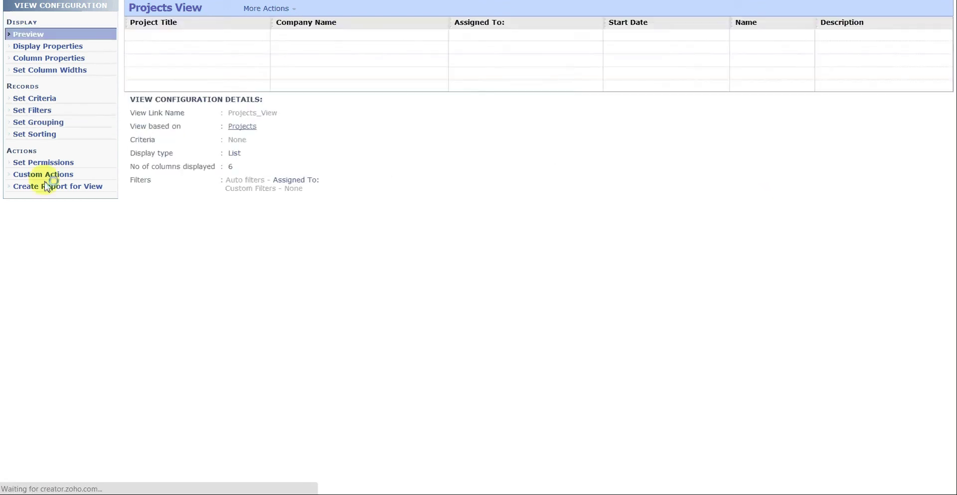
Add Start Date ascending to the view's sorting, place it before Project Title and save the sort order.
{"action": "left_click", "coordinate": [28, 134]}
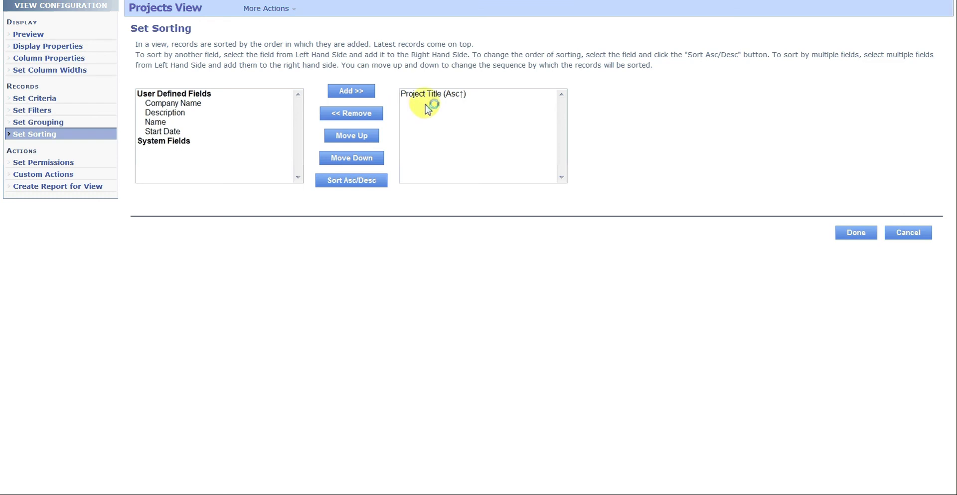
{"action": "left_click", "coordinate": [164, 132]}
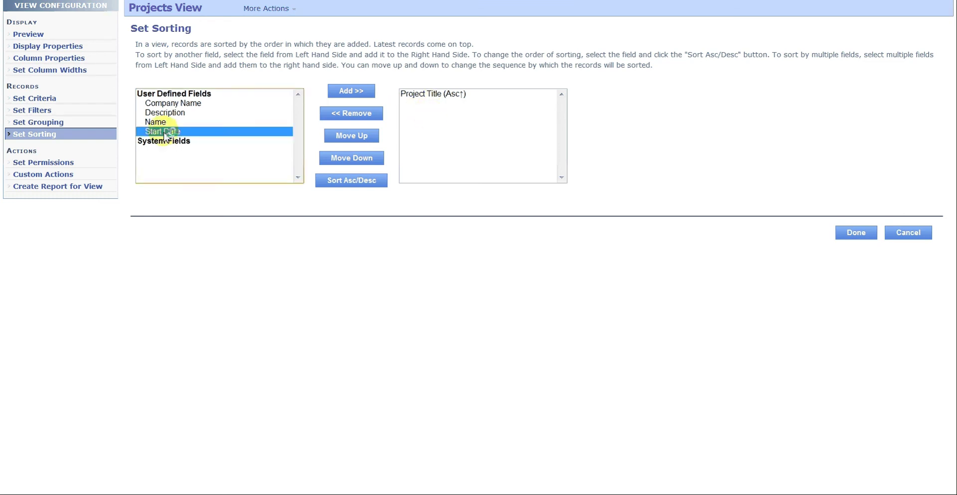
{"action": "left_click", "coordinate": [351, 91]}
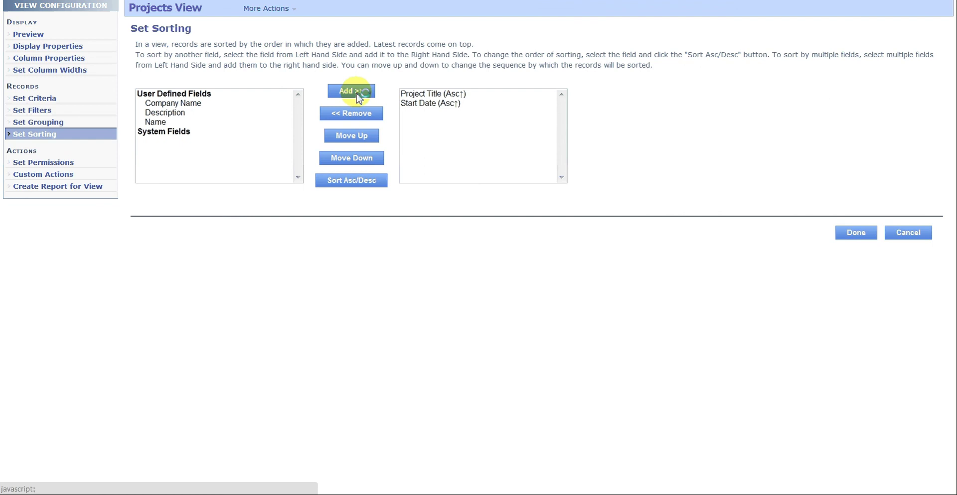
{"action": "left_click", "coordinate": [421, 96]}
{"action": "left_click", "coordinate": [357, 157]}
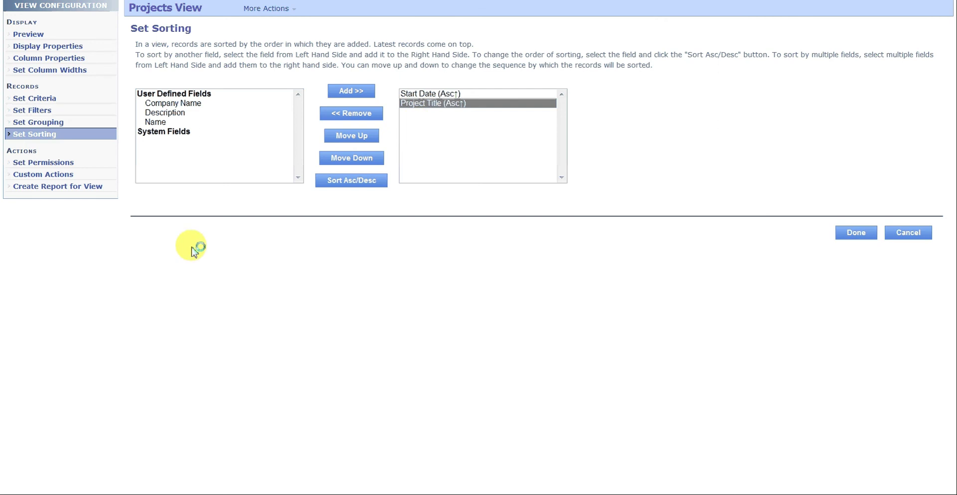
{"action": "left_click", "coordinate": [855, 234]}
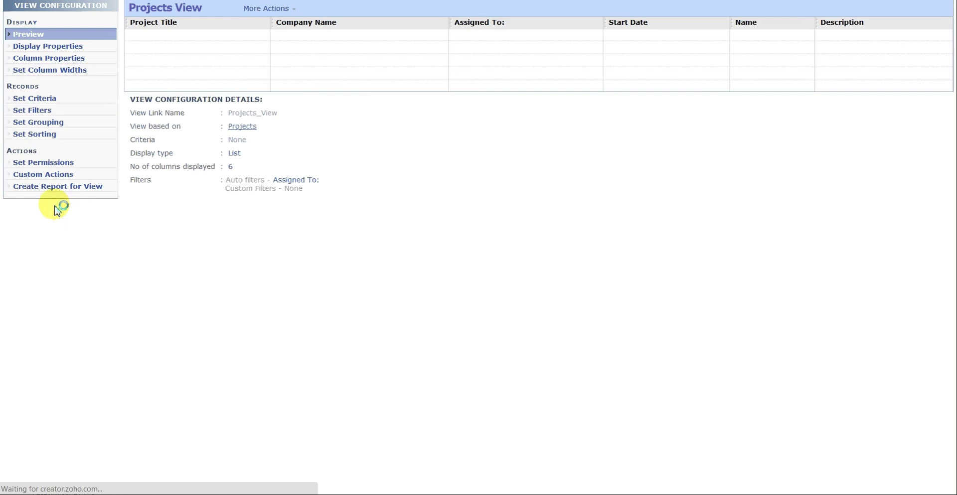
Allow users to add, edit and delete records in the Projects View permissions.
{"action": "left_click", "coordinate": [41, 163]}
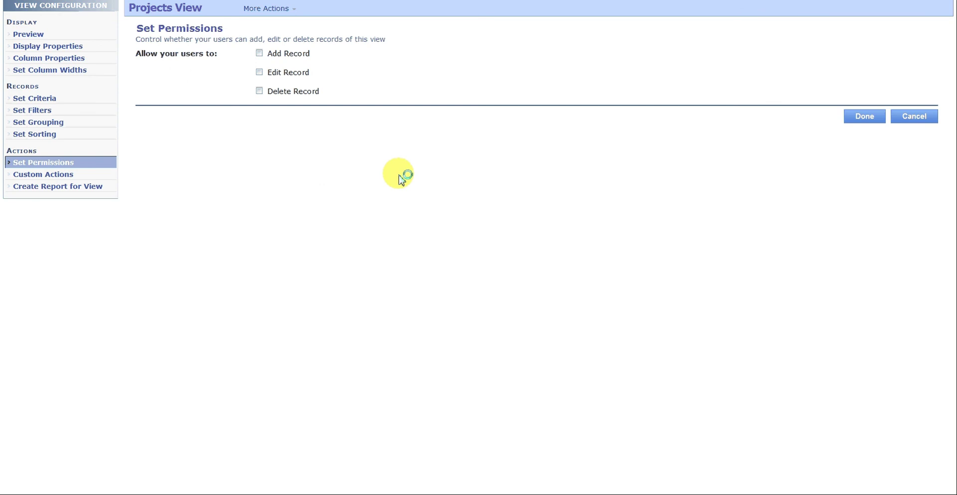
{"action": "left_click", "coordinate": [259, 53]}
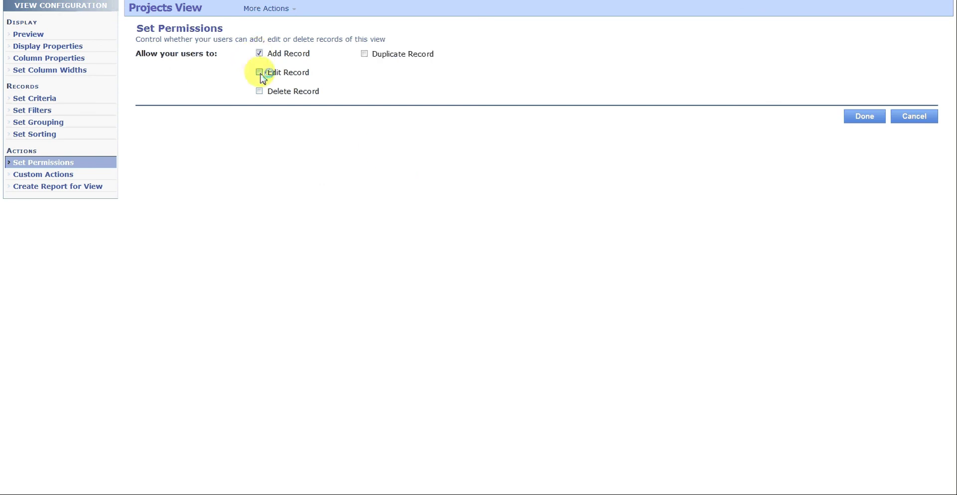
{"action": "left_click", "coordinate": [259, 72]}
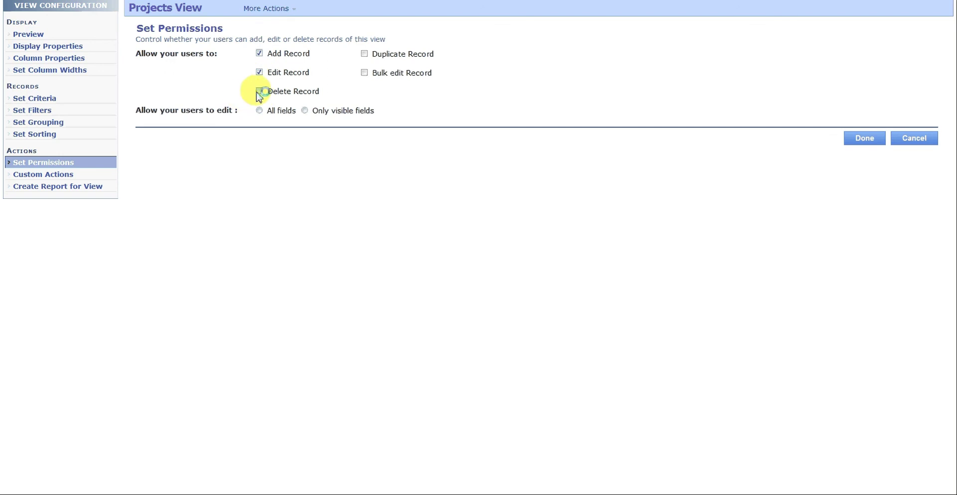
{"action": "left_click", "coordinate": [259, 92]}
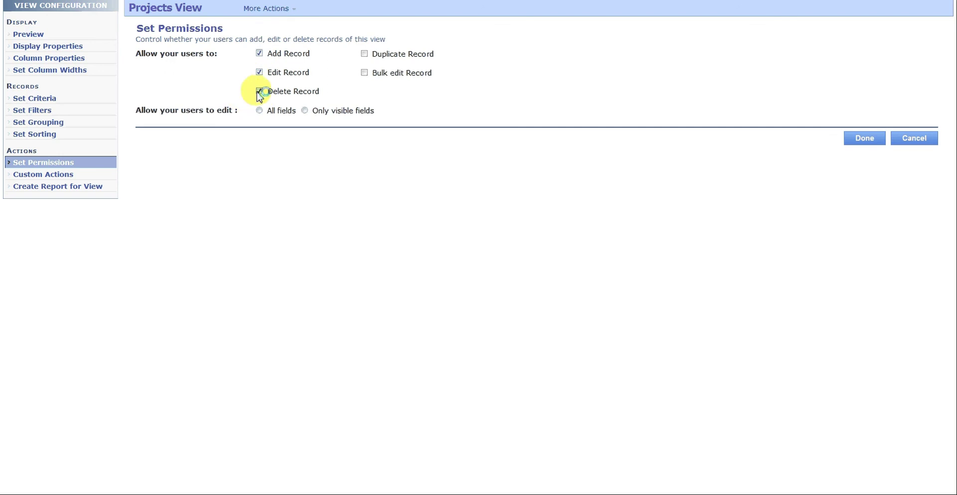
{"action": "left_click", "coordinate": [364, 73]}
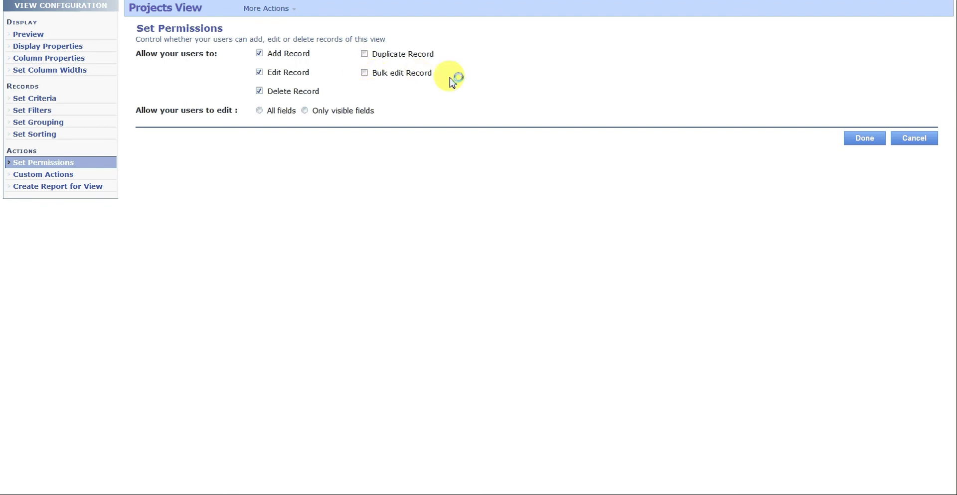
{"action": "left_click", "coordinate": [368, 79]}
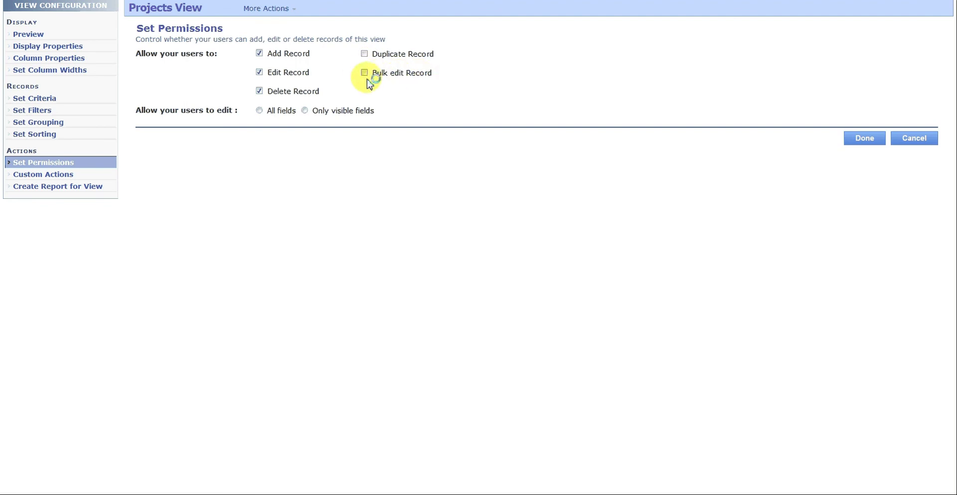
{"action": "left_click", "coordinate": [424, 76]}
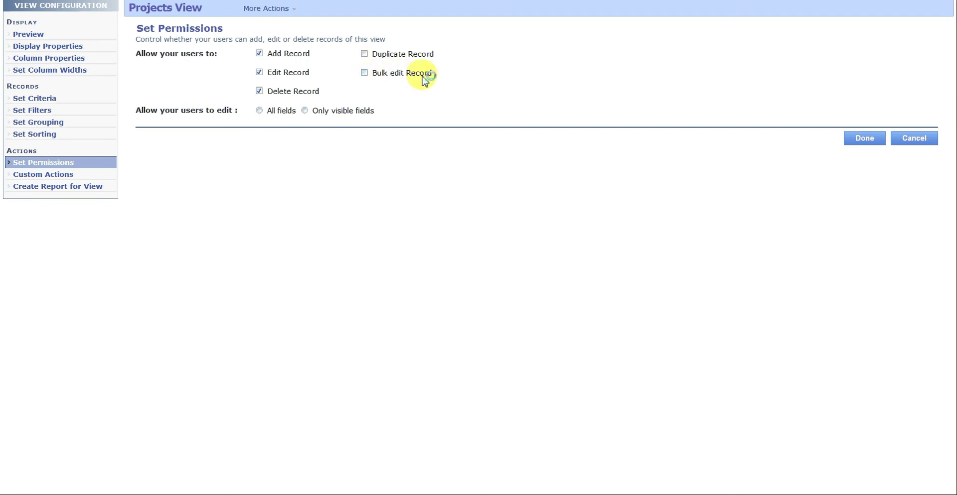
{"action": "left_click", "coordinate": [375, 77]}
{"action": "left_click", "coordinate": [366, 77]}
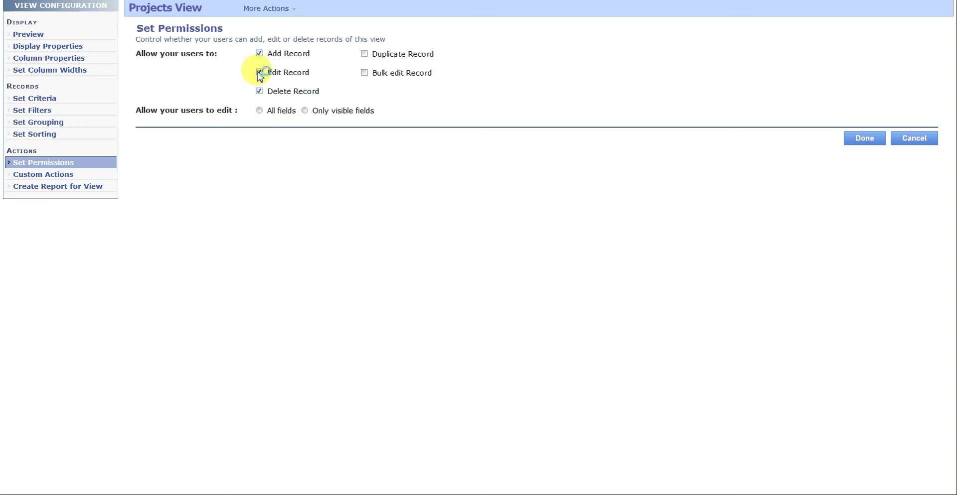
Restrict user editing in Projects View to only visible fields and save the permissions.
{"action": "left_click", "coordinate": [260, 112]}
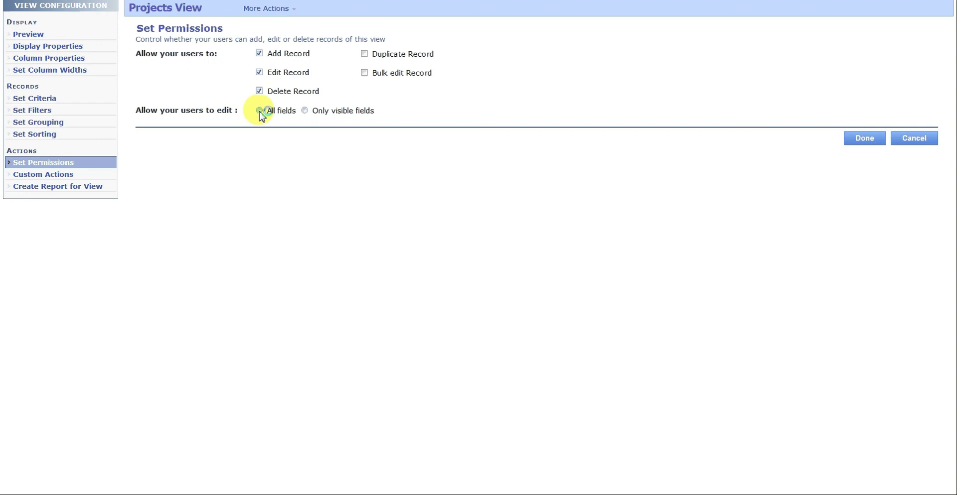
{"action": "left_click", "coordinate": [304, 110]}
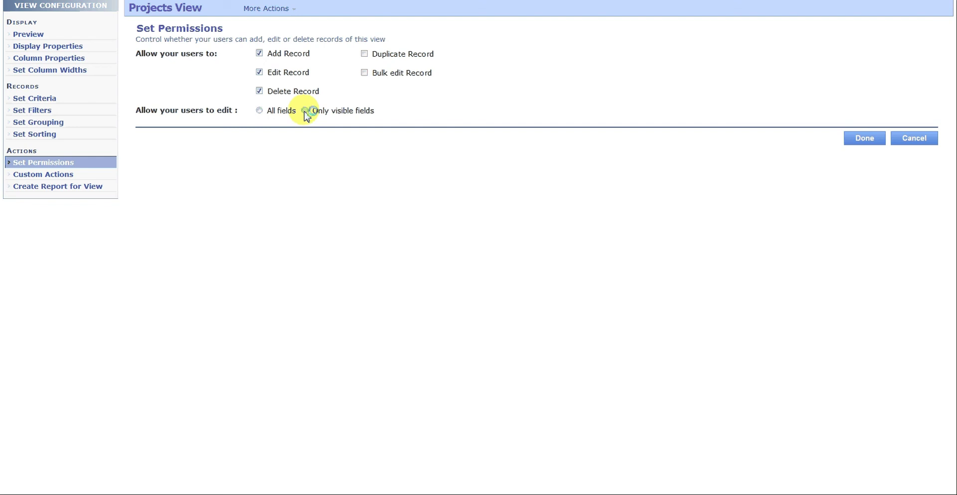
{"action": "left_click", "coordinate": [259, 110]}
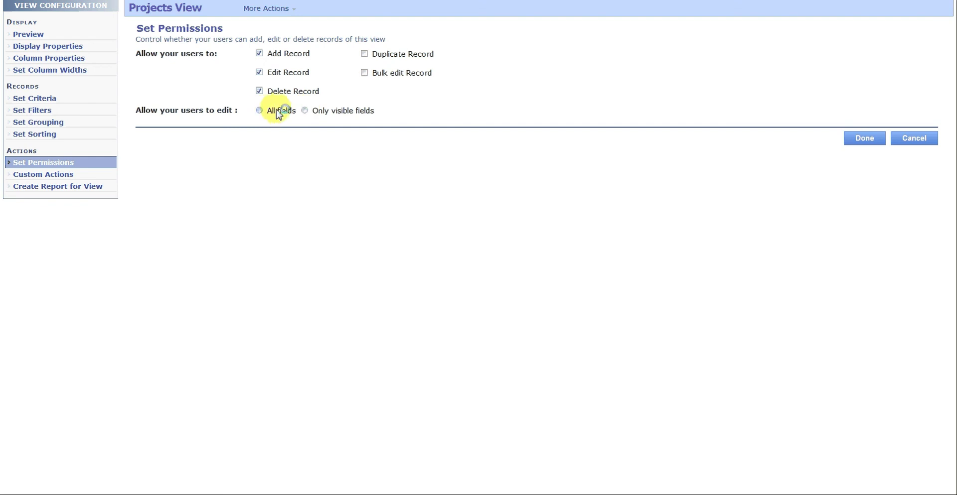
{"action": "left_click", "coordinate": [305, 111]}
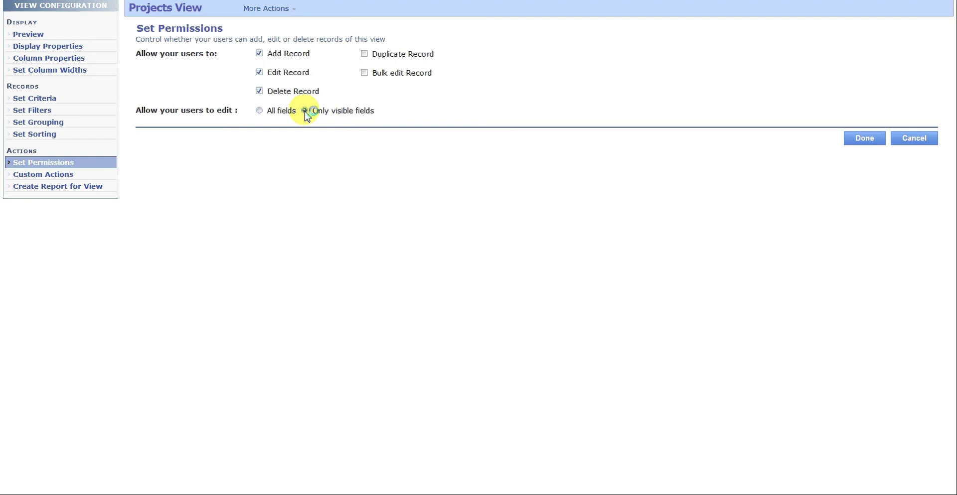
{"action": "left_click", "coordinate": [877, 142]}
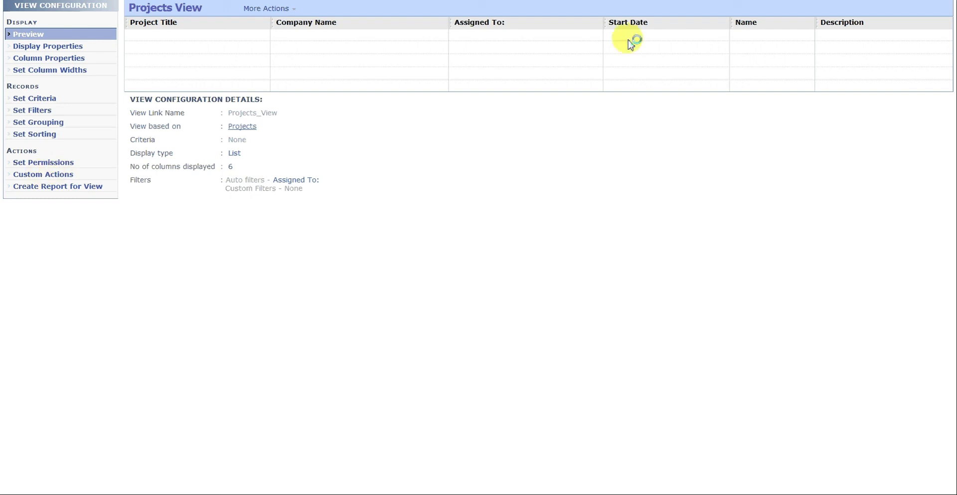
Open the live Projects View and examine the grouping by assignee and the order of records throughout the list.
{"action": "left_click", "coordinate": [497, 1]}
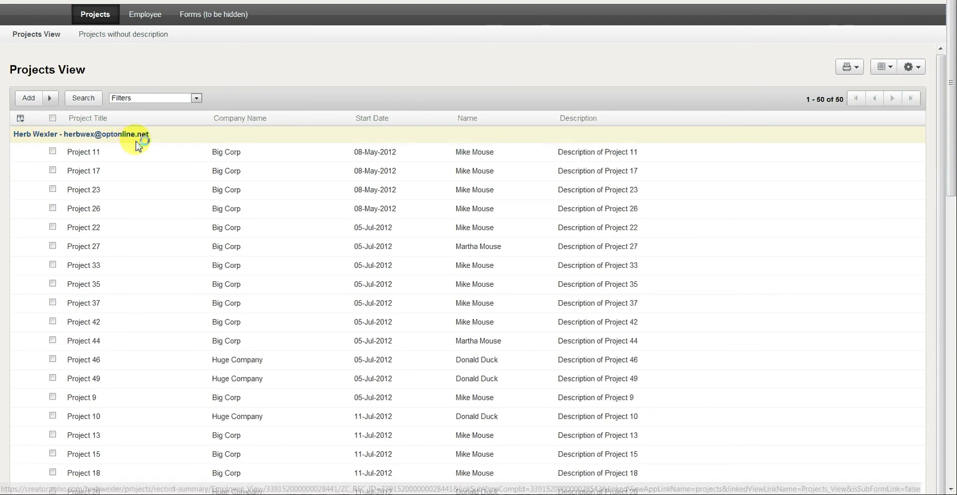
{"action": "scroll", "coordinate": [197, 137], "scroll_direction": "down", "scroll_amount": 1}
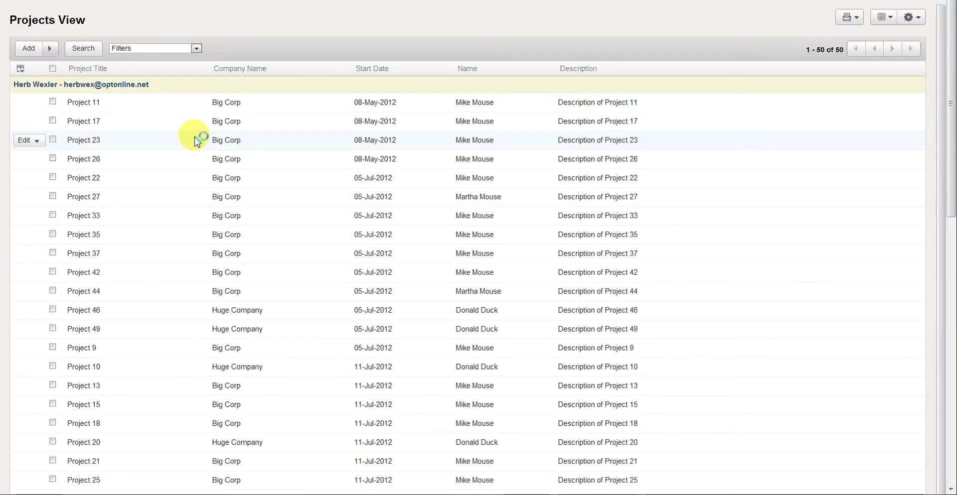
{"action": "scroll", "coordinate": [196, 137], "scroll_direction": "down", "scroll_amount": 10}
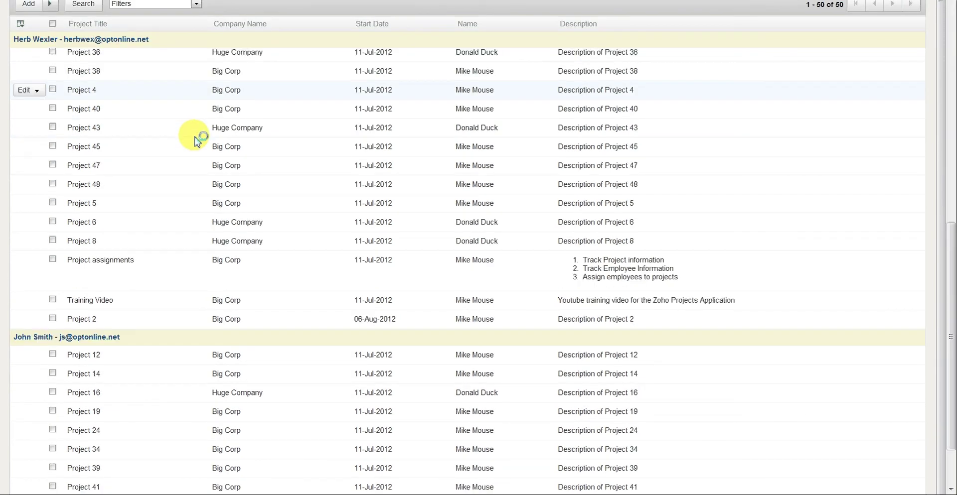
{"action": "scroll", "coordinate": [196, 141], "scroll_direction": "down", "scroll_amount": 3}
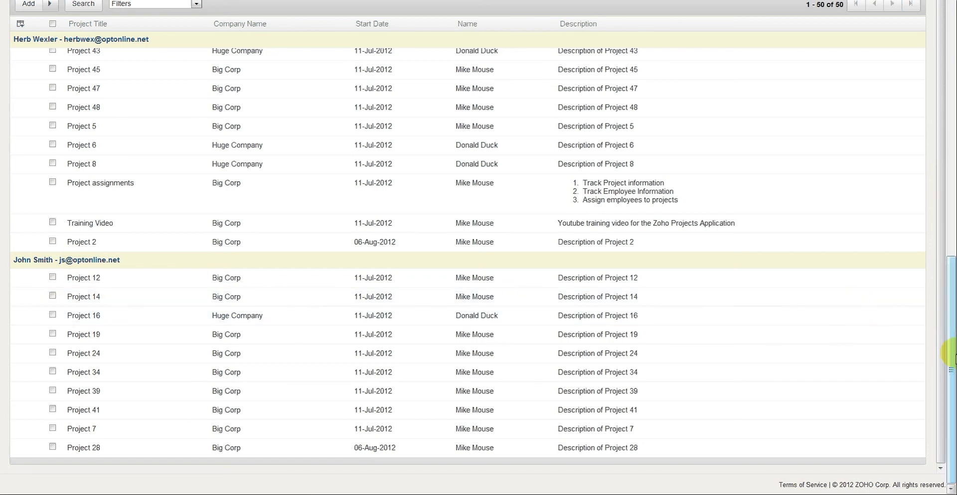
{"action": "left_click_drag", "start_coordinate": [952, 293], "coordinate": [952, 80]}
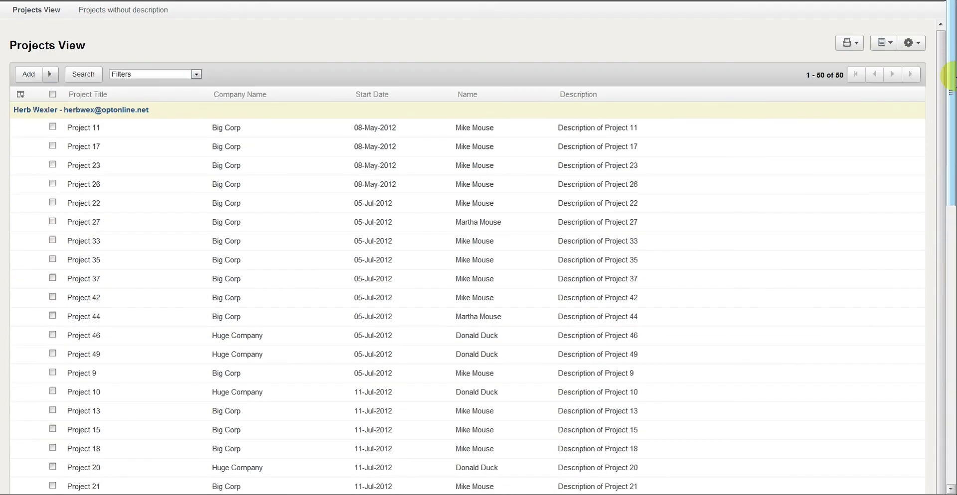